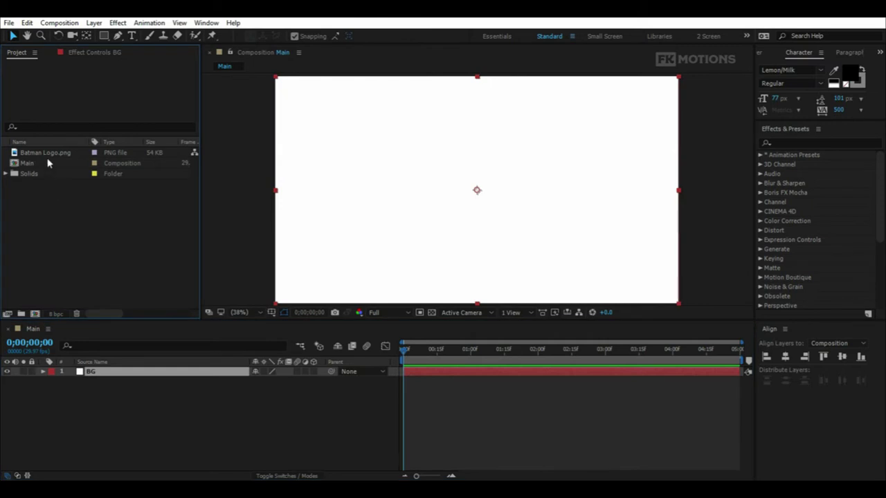
- Add Batman Logo.png above the BG layer in the Main composition and set its Scale to 80%
{"action": "left_click", "coordinate": [137, 372]}
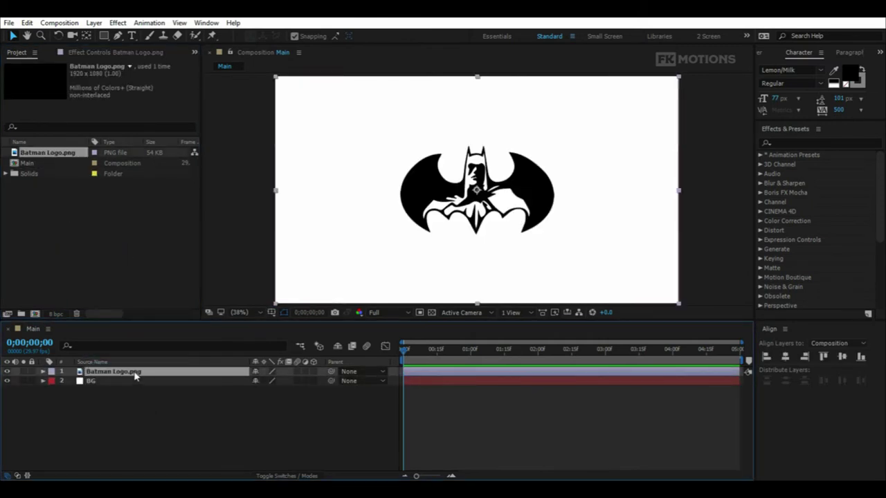
{"action": "key", "text": "s"}
{"action": "key", "text": "shift+t"}
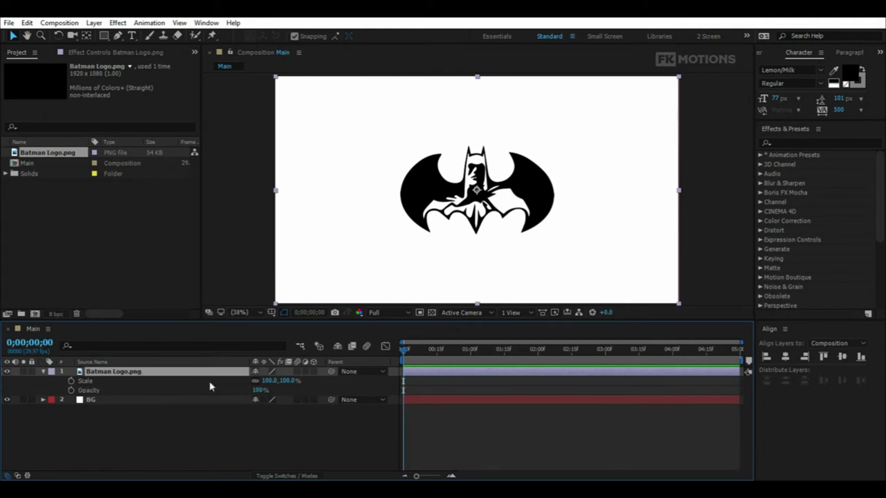
{"action": "left_click_drag", "start_coordinate": [270, 385], "coordinate": [169, 391]}
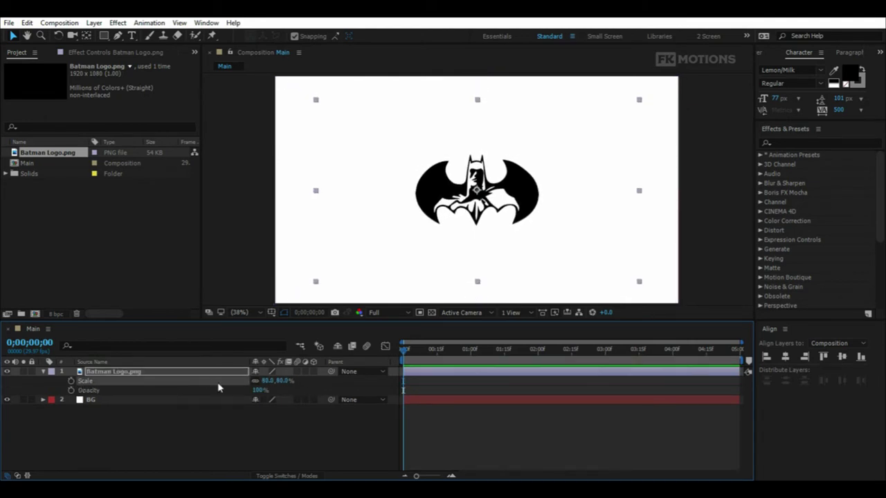
- Set the current time to 0;00;00;15 and move the logo slightly upward in the composition
{"action": "left_click", "coordinate": [437, 359]}
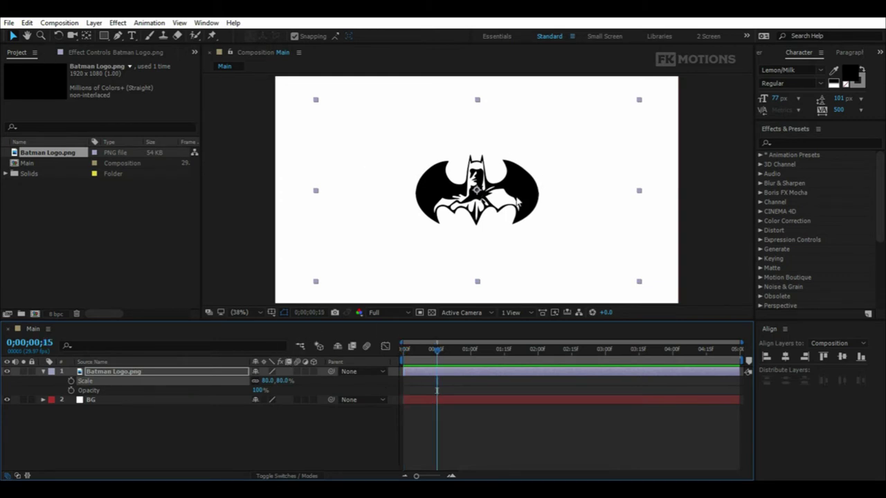
{"action": "left_click_drag", "start_coordinate": [448, 200], "coordinate": [450, 186]}
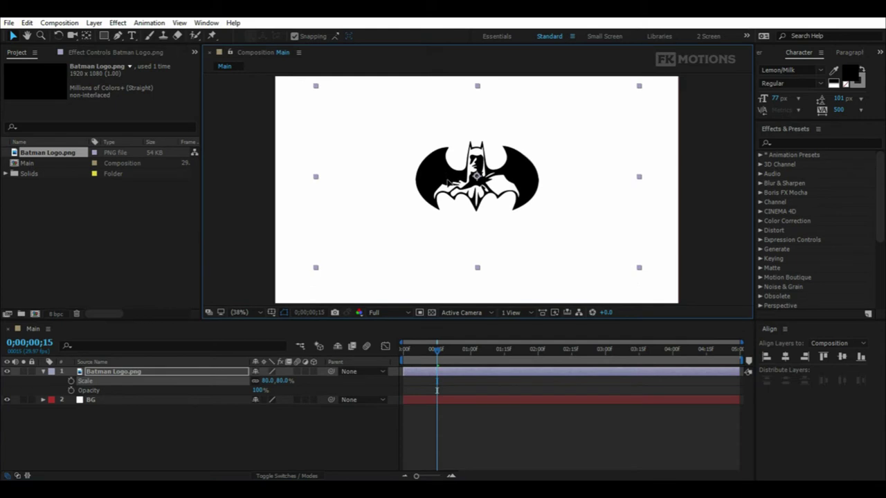
{"action": "left_click", "coordinate": [209, 441]}
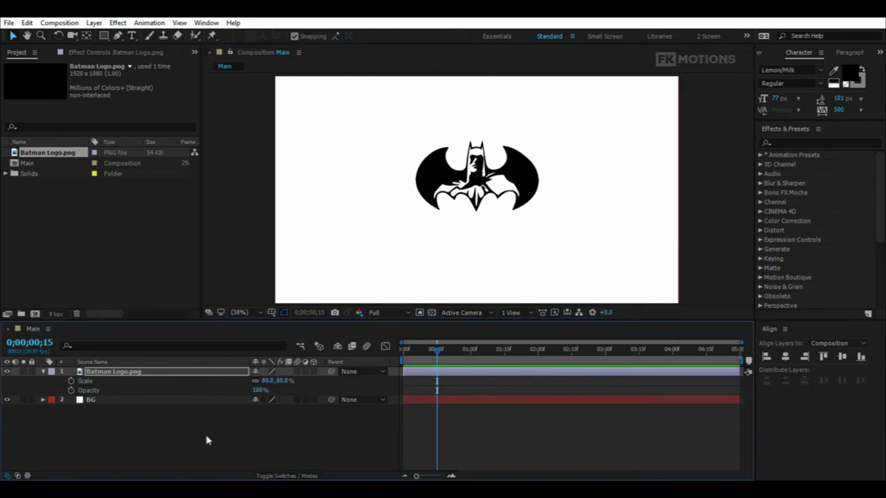
- Add the text "batman" beneath the logo and centre it horizontally in the composition
{"action": "left_click", "coordinate": [132, 35]}
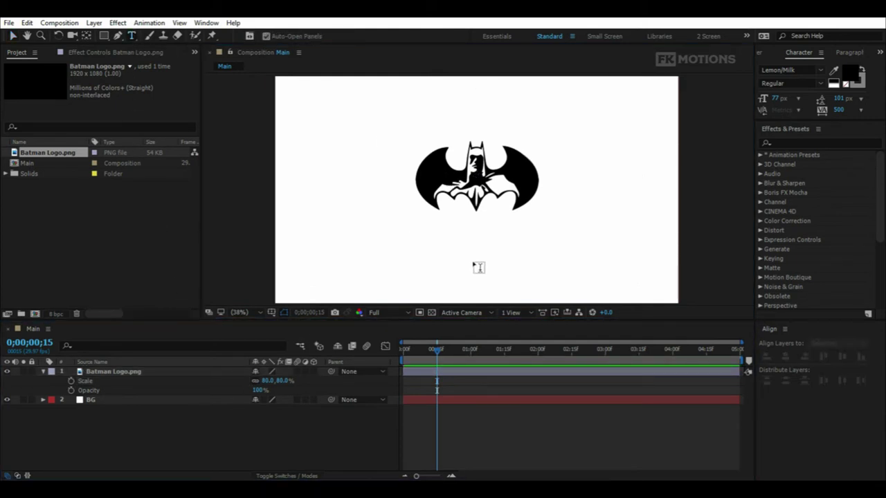
{"action": "left_click", "coordinate": [443, 239]}
{"action": "type", "text": "batman"}
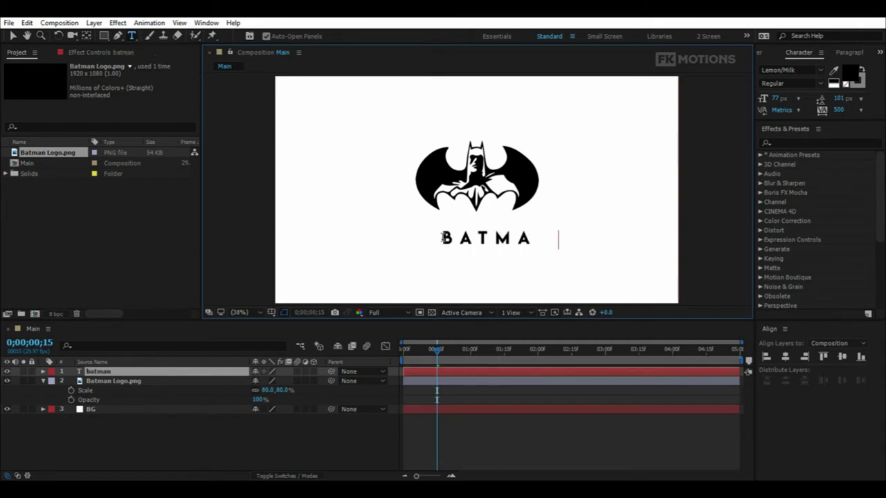
{"action": "left_click", "coordinate": [783, 358]}
{"action": "left_click", "coordinate": [261, 435]}
{"action": "key", "text": "v"}
- Nudge the batman text layer upward, closer to the logo
{"action": "left_click", "coordinate": [109, 372]}
{"action": "left_click", "coordinate": [110, 372]}
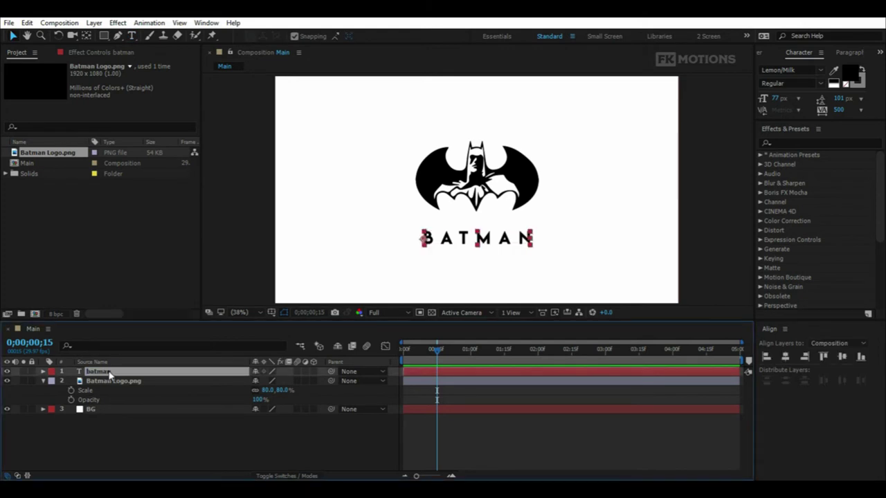
{"action": "key", "text": "shift+Up"}
{"action": "key", "text": "shift+Up"}
- Nudge the batman text and the logo layer down together by a few pixels to balance them in the frame
{"action": "left_click", "coordinate": [109, 381], "text": "shift"}
{"action": "key", "text": "Down"}
{"action": "key", "text": "Down"}
{"action": "key", "text": "Down"}
{"action": "key", "text": "Down"}
{"action": "key", "text": "Down"}
{"action": "key", "text": "Down"}
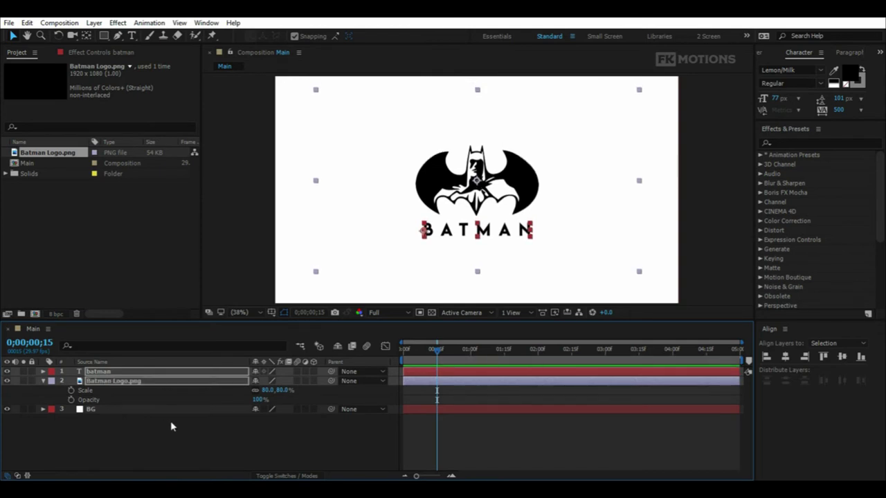
{"action": "left_click", "coordinate": [178, 443]}
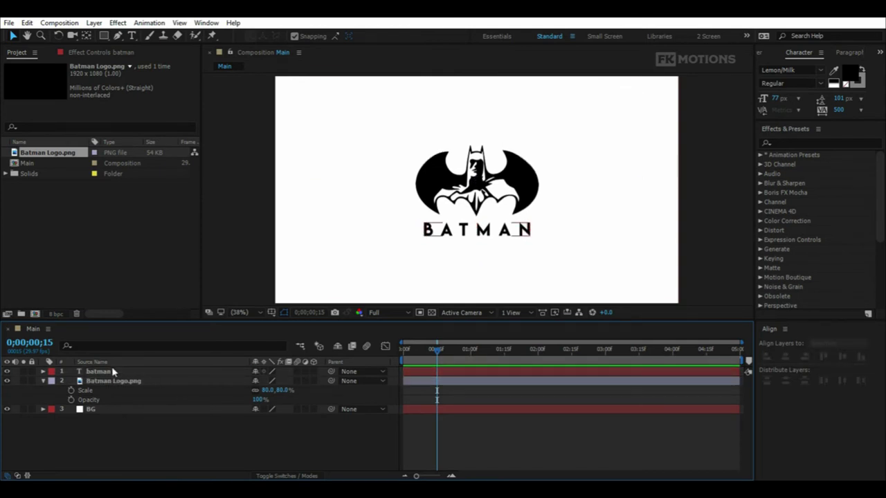
- Place the batman layer beneath the logo layer and start keyframing the logo's Scale and Opacity at 0;00;00;15
{"action": "left_click_drag", "start_coordinate": [100, 373], "coordinate": [115, 409]}
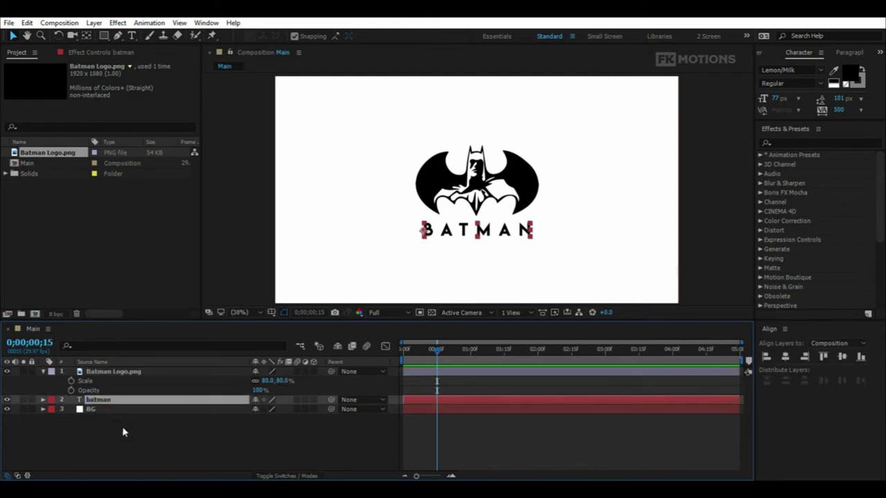
{"action": "left_click", "coordinate": [71, 380]}
{"action": "left_click", "coordinate": [71, 390]}
- At 0;00;00;00, set the logo's Scale to 890% and its Opacity to 0%
{"action": "left_click_drag", "start_coordinate": [423, 351], "coordinate": [401, 351]}
{"action": "left_click_drag", "start_coordinate": [272, 381], "coordinate": [692, 374]}
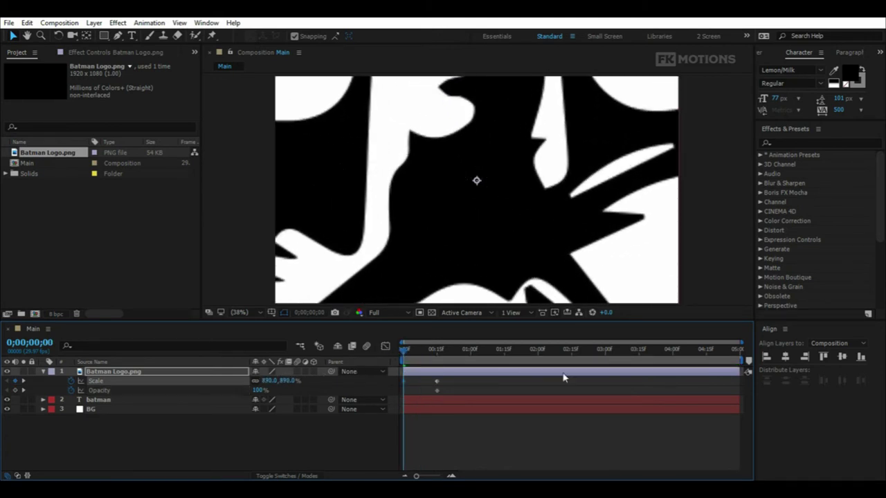
{"action": "left_click_drag", "start_coordinate": [257, 391], "coordinate": [189, 391]}
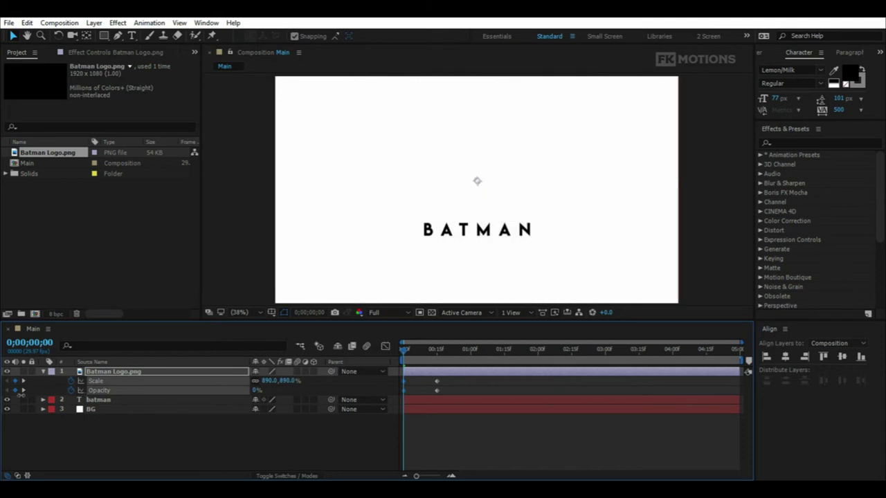
- Apply Easy Ease to all of the logo's Scale and Opacity keyframes
{"action": "left_click_drag", "start_coordinate": [455, 382], "coordinate": [398, 396]}
{"action": "right_click", "coordinate": [438, 382]}
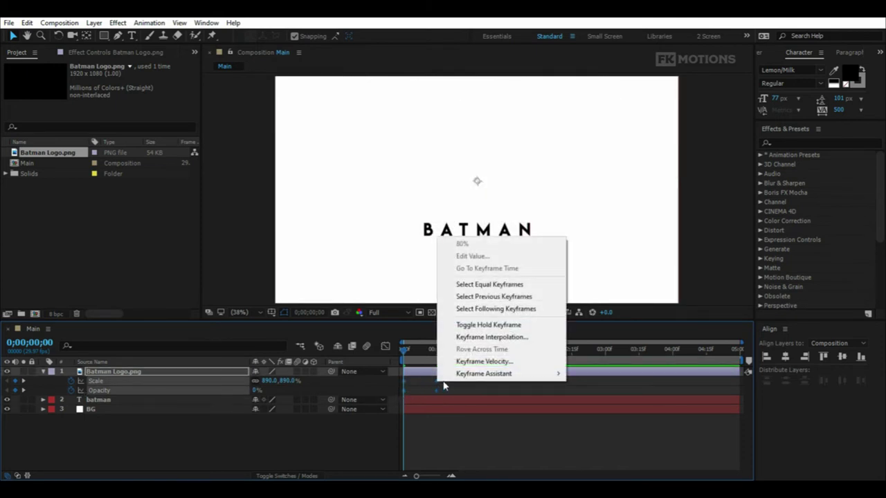
{"action": "mouse_move", "coordinate": [484, 374]}
{"action": "left_click", "coordinate": [595, 398]}
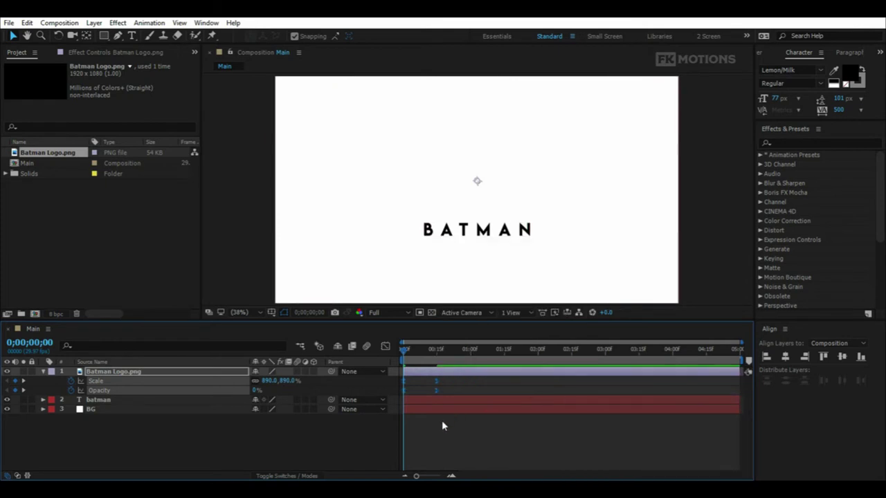
- Reshape the speed curve of the logo's Scale animation by adjusting the easing of its ending keyframe in the graph editor
{"action": "left_click_drag", "start_coordinate": [454, 378], "coordinate": [399, 383]}
{"action": "left_click", "coordinate": [387, 347]}
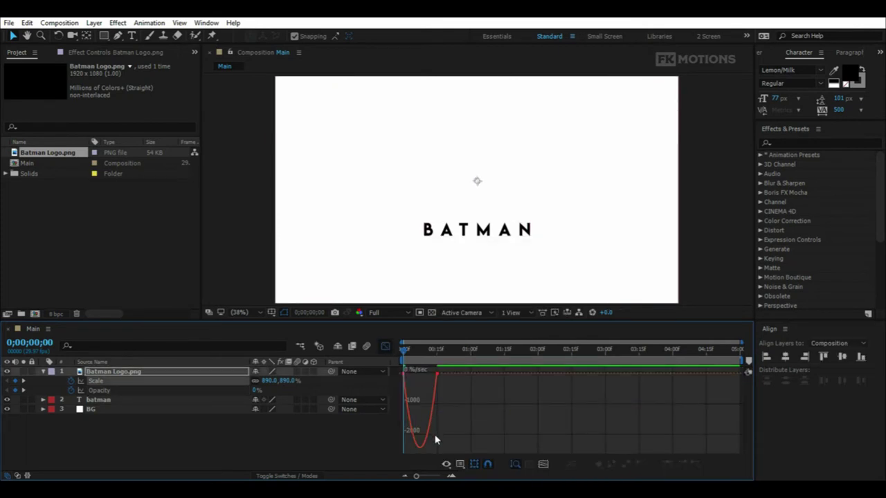
{"action": "left_click_drag", "start_coordinate": [418, 478], "coordinate": [430, 477]}
{"action": "left_click", "coordinate": [470, 375]}
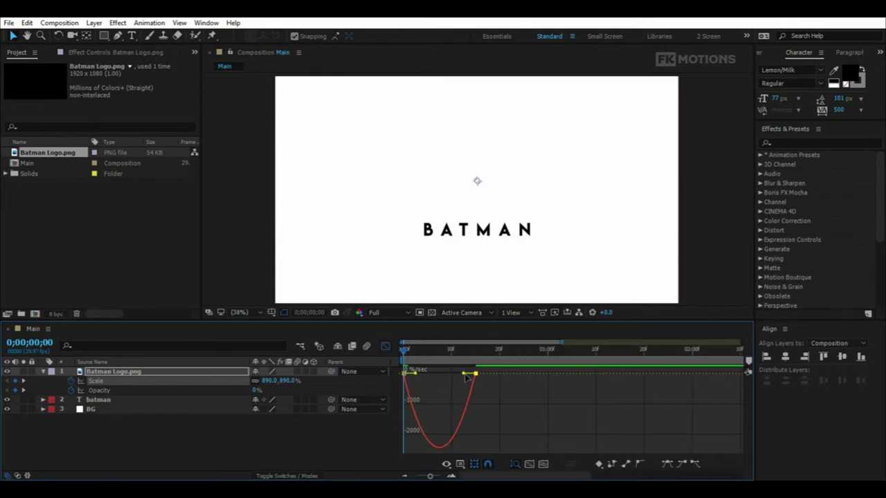
{"action": "left_click_drag", "start_coordinate": [465, 375], "coordinate": [474, 359]}
{"action": "left_click", "coordinate": [386, 347]}
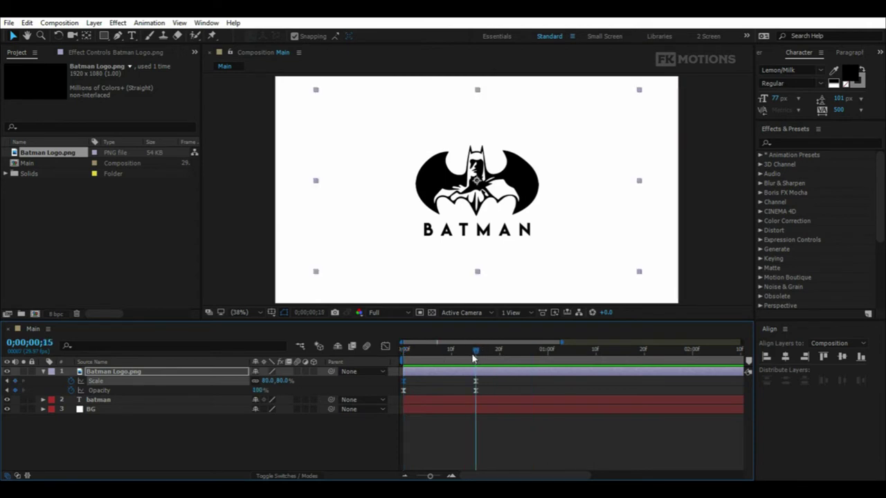
- Find the Random Fade Up text preset and apply it to the batman layer at 0;00;00;15
{"action": "left_click", "coordinate": [244, 415]}
{"action": "left_click", "coordinate": [99, 401]}
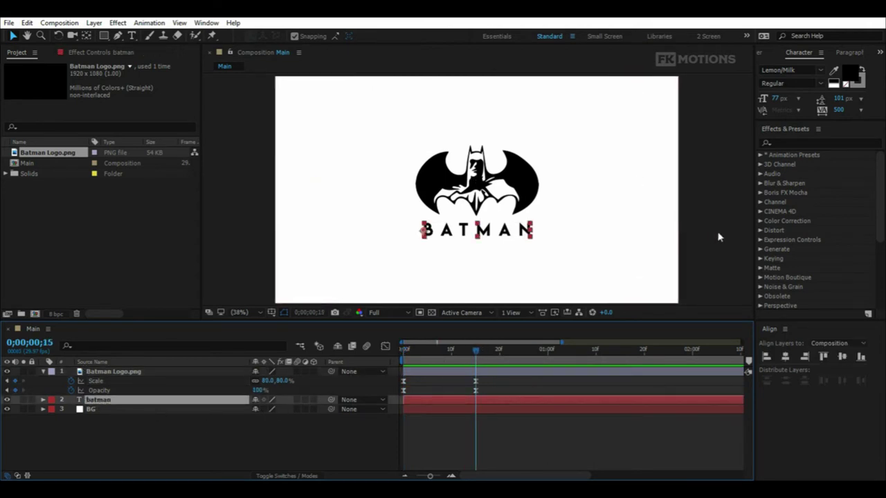
{"action": "left_click", "coordinate": [790, 141]}
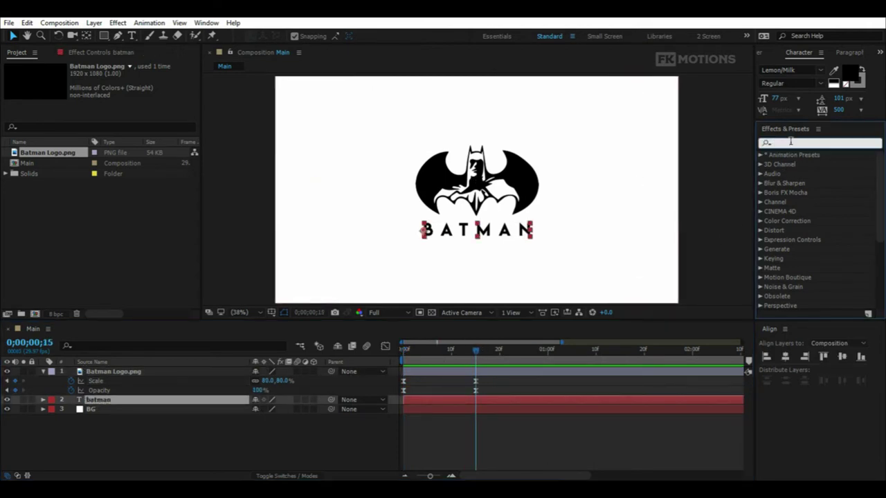
{"action": "type", "text": "random f"}
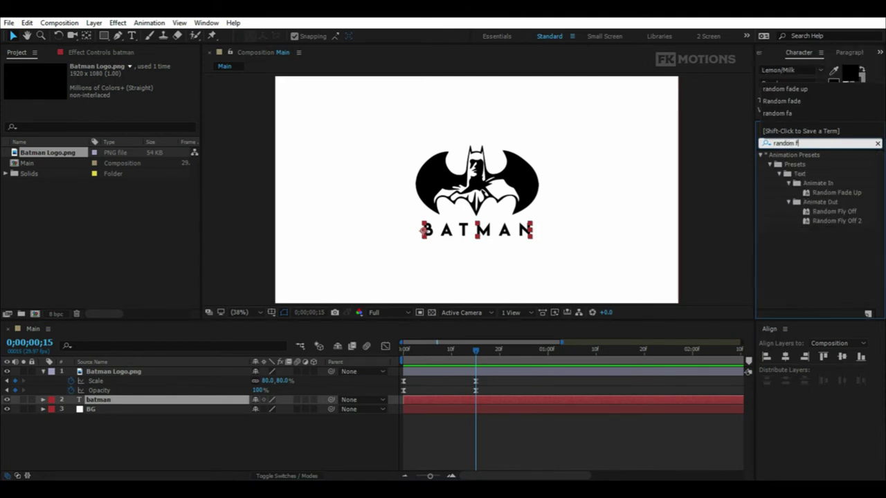
{"action": "type", "text": "ade up"}
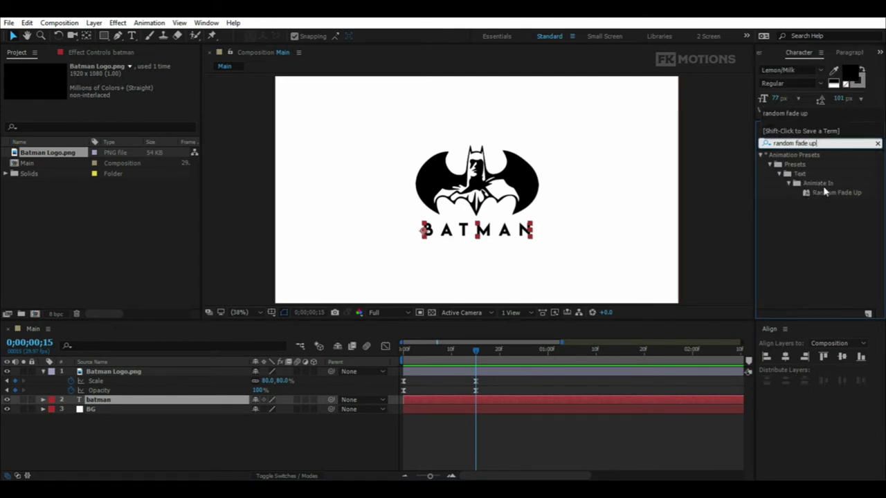
{"action": "left_click", "coordinate": [827, 194]}
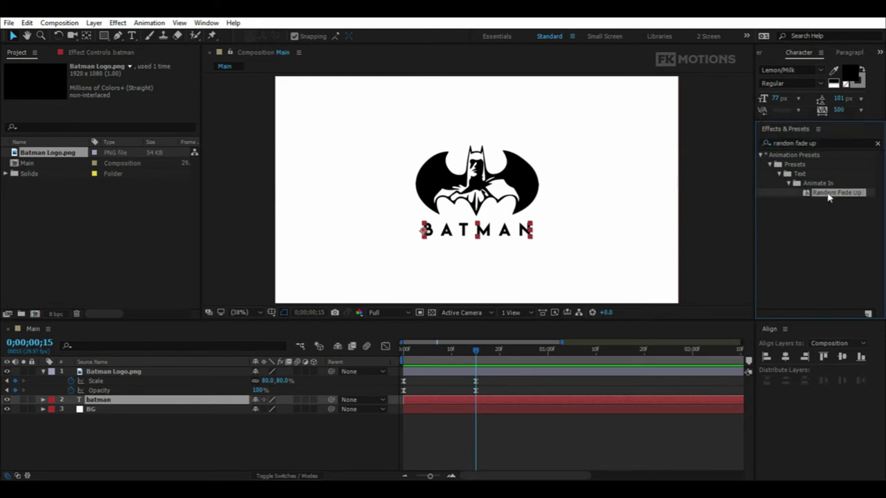
{"action": "left_click_drag", "start_coordinate": [829, 198], "coordinate": [142, 438]}
- Reveal the batman layer's keyframes and shift the ending Range Selector Start keyframe to 0;00;01;00
{"action": "left_click", "coordinate": [114, 400]}
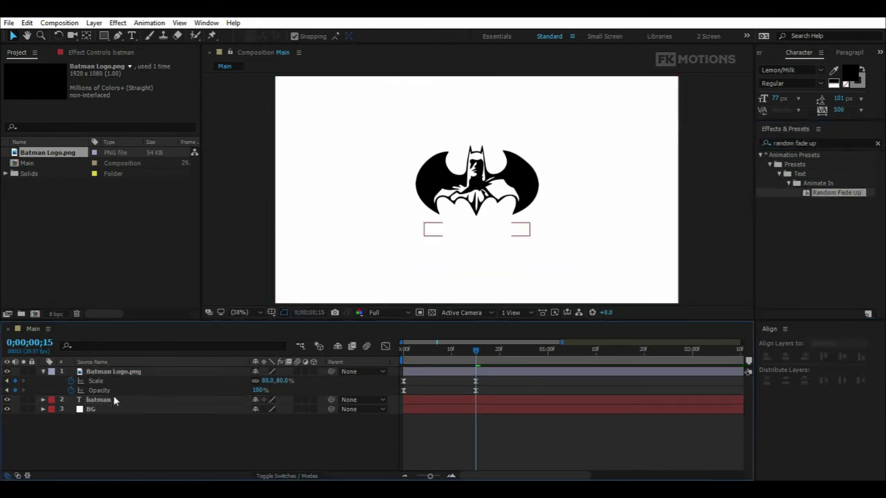
{"action": "left_click", "coordinate": [118, 404]}
{"action": "key", "text": "u"}
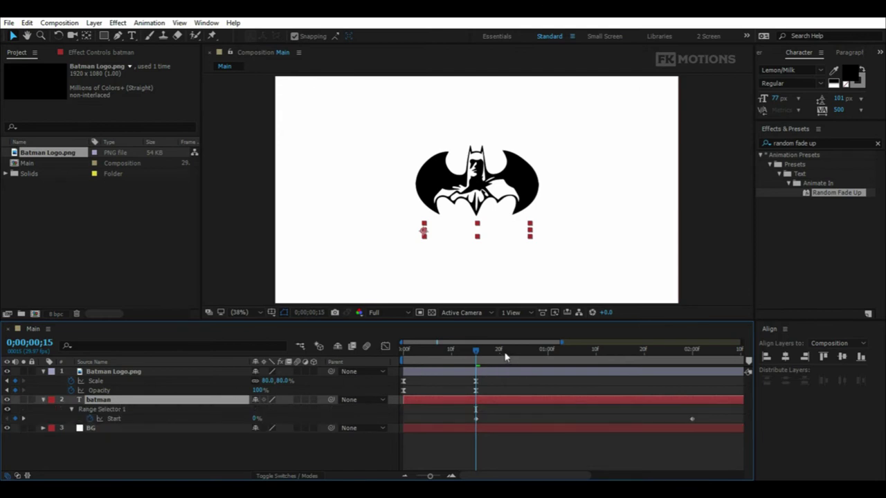
{"action": "left_click", "coordinate": [546, 356]}
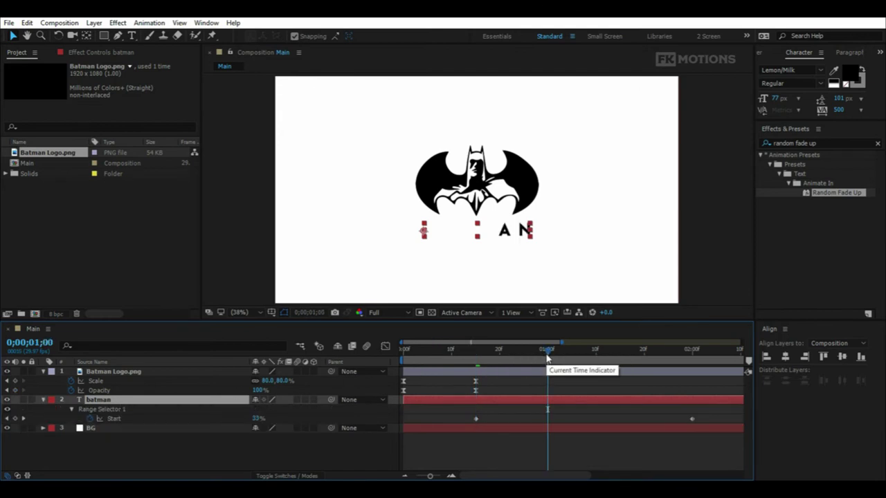
{"action": "left_click_drag", "start_coordinate": [694, 421], "coordinate": [468, 421]}
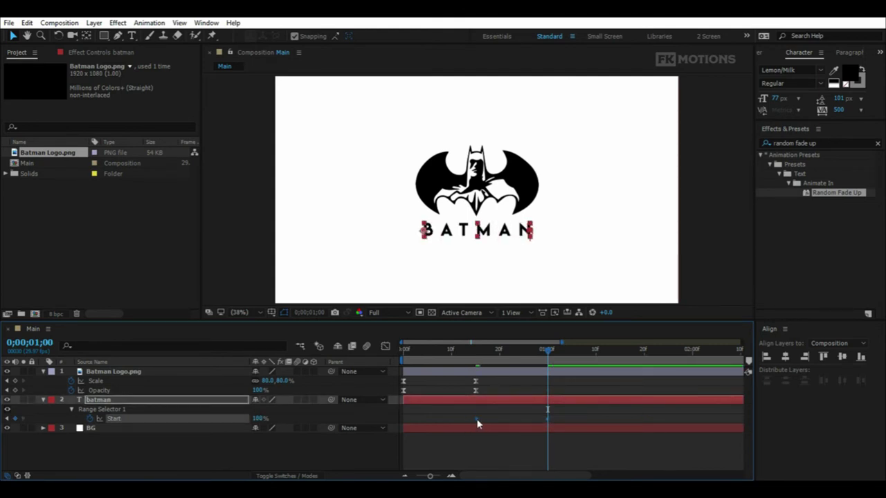
- Apply Easy Ease to both Range Selector Start keyframes of the batman text
{"action": "right_click", "coordinate": [477, 424]}
{"action": "mouse_move", "coordinate": [544, 411]}
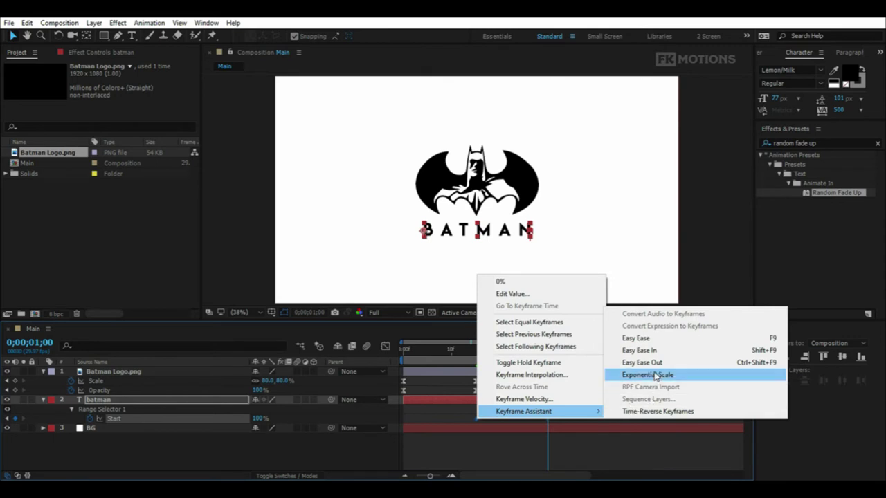
{"action": "left_click", "coordinate": [644, 338]}
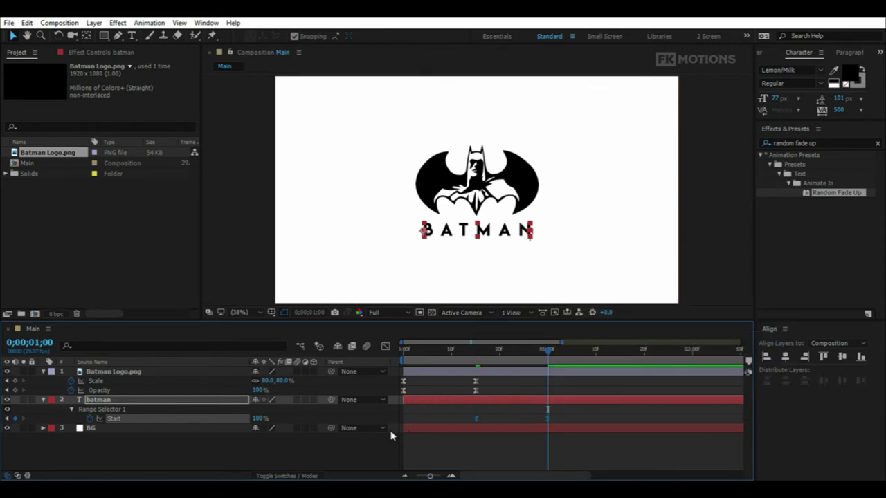
{"action": "left_click", "coordinate": [346, 461]}
- Preview the logo and text animation from 0;00;00;00, then park the current time at 0;00;01;00
{"action": "left_click_drag", "start_coordinate": [456, 349], "coordinate": [392, 353]}
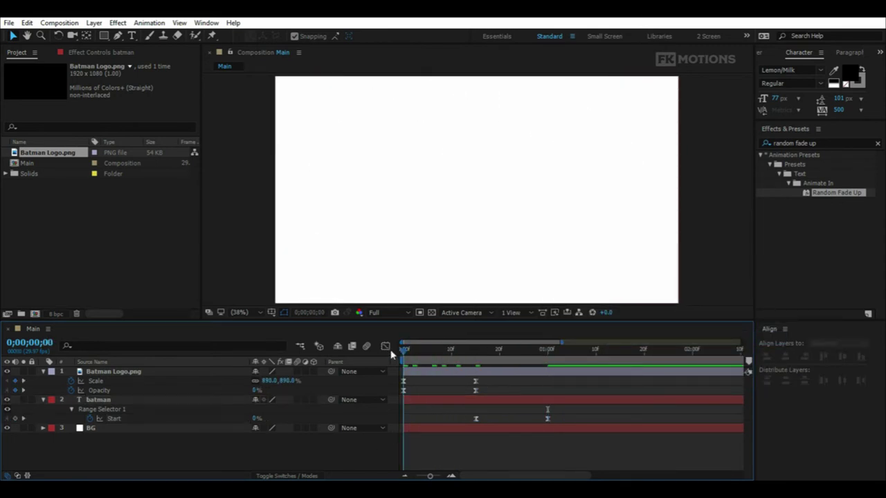
{"action": "key", "text": "space"}
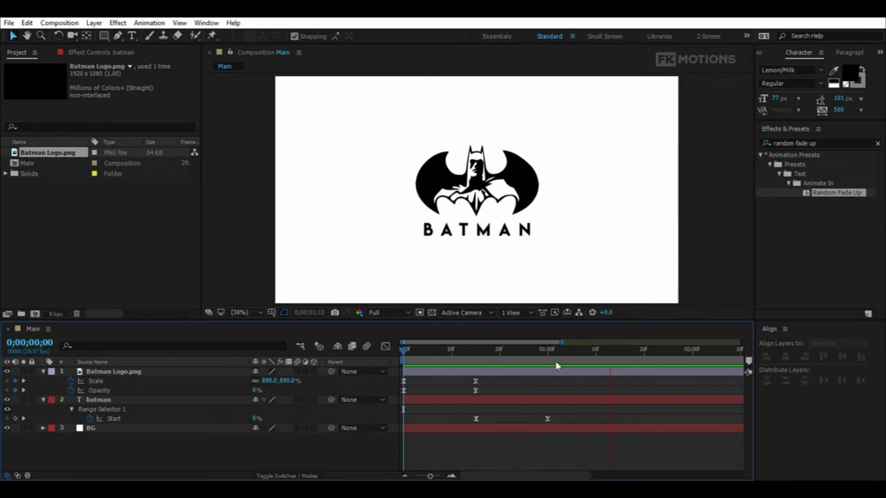
{"action": "left_click", "coordinate": [556, 351]}
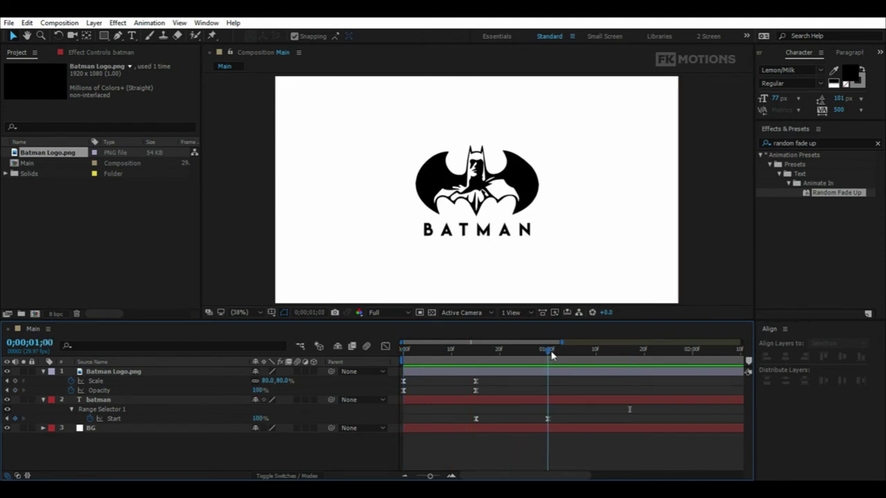
- Draw a closed Pen mask on the Batman Logo.png layer around the left wing, following the figure's edge down to the logo's bottom tip
{"action": "left_click", "coordinate": [43, 372]}
{"action": "left_click", "coordinate": [43, 381]}
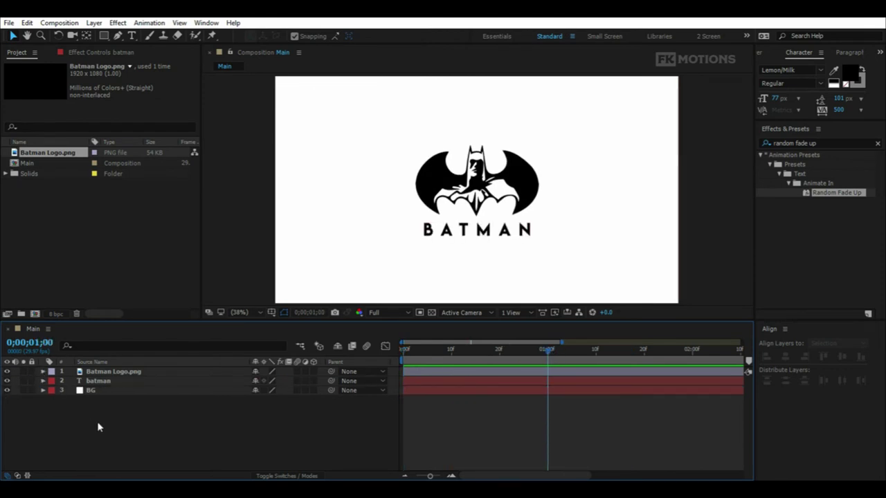
{"action": "left_click", "coordinate": [117, 374]}
{"action": "scroll", "coordinate": [456, 210], "scroll_direction": "up", "scroll_amount": 3}
{"action": "left_click_drag", "start_coordinate": [573, 150], "coordinate": [548, 196]}
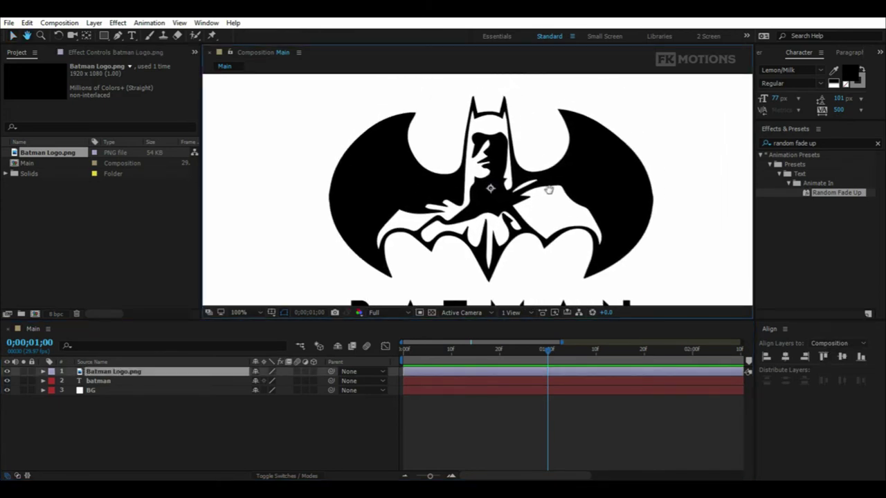
{"action": "left_click", "coordinate": [118, 35]}
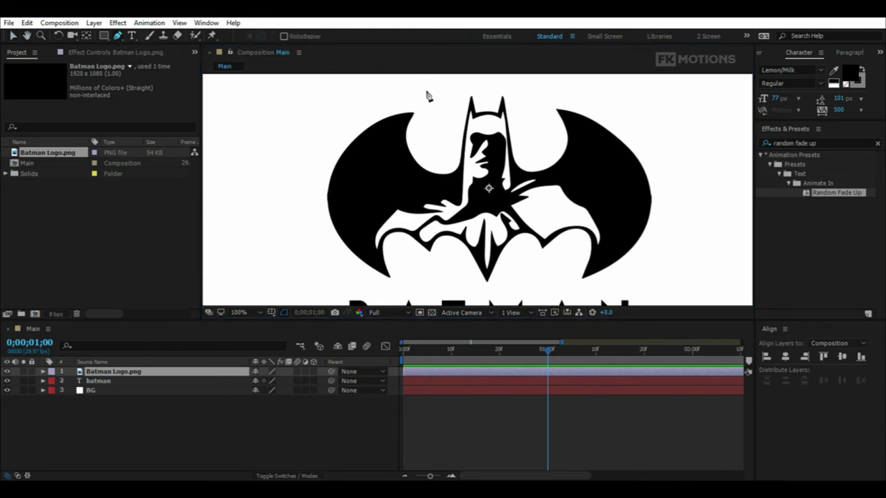
{"action": "left_click", "coordinate": [397, 92]}
{"action": "left_click", "coordinate": [444, 107]}
{"action": "left_click", "coordinate": [457, 148]}
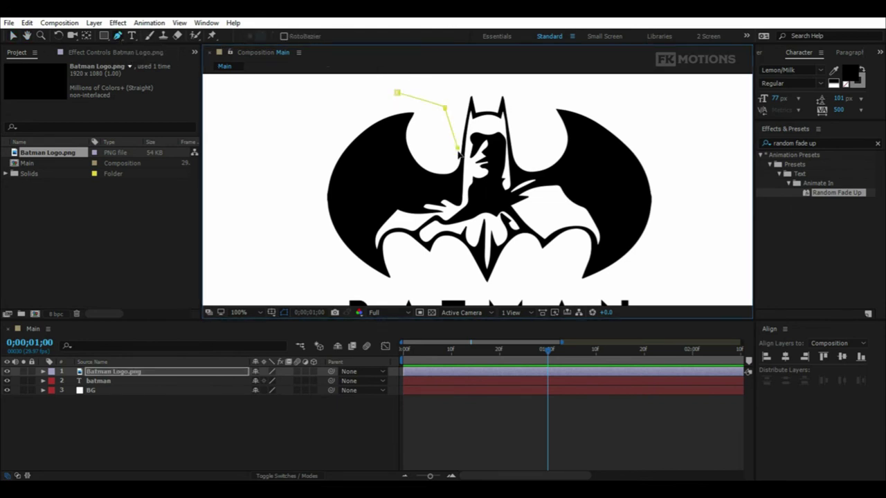
{"action": "left_click", "coordinate": [464, 182]}
{"action": "left_click", "coordinate": [455, 228]}
{"action": "left_click", "coordinate": [468, 222]}
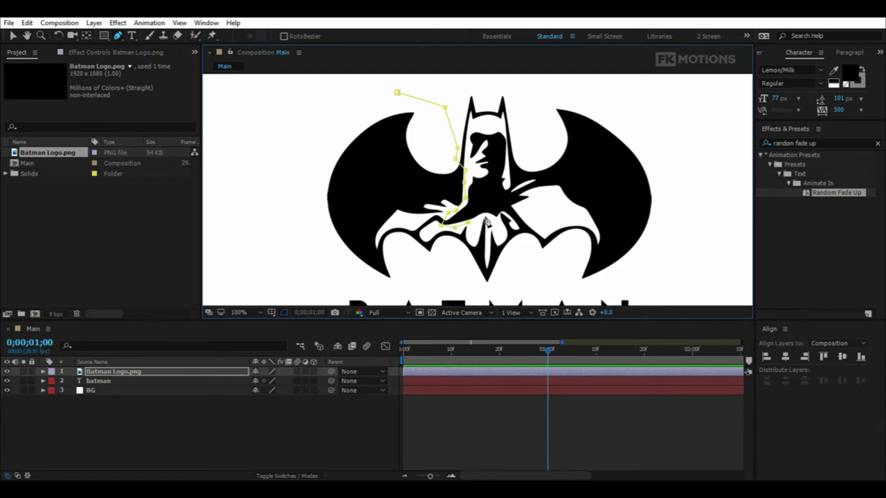
{"action": "left_click", "coordinate": [486, 290]}
{"action": "left_click", "coordinate": [441, 289]}
{"action": "left_click", "coordinate": [398, 291]}
{"action": "left_click", "coordinate": [338, 281]}
{"action": "left_click", "coordinate": [311, 235]}
{"action": "left_click", "coordinate": [307, 166]}
{"action": "left_click", "coordinate": [326, 123]}
{"action": "left_click", "coordinate": [357, 98]}
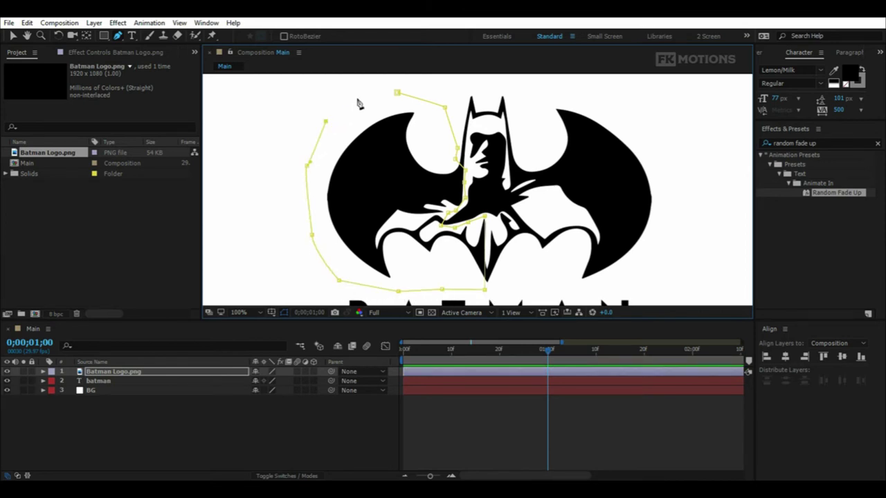
{"action": "left_click", "coordinate": [396, 92]}
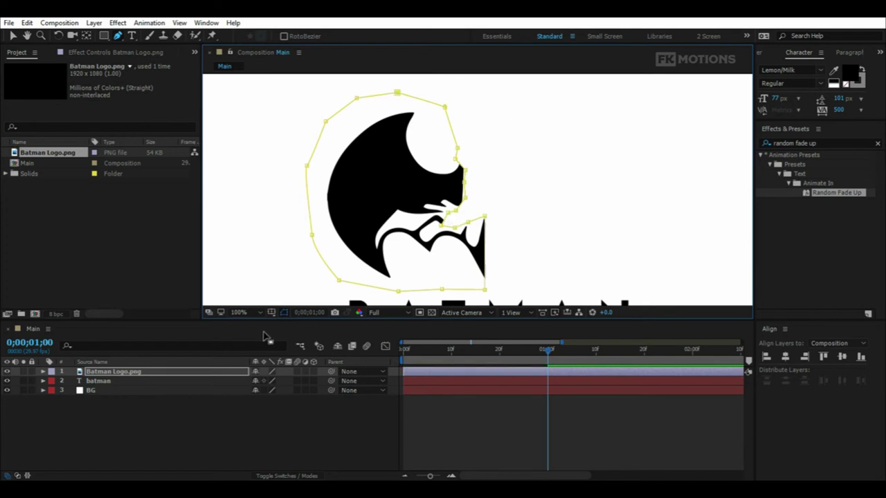
- Duplicate the masked Batman Logo.png layer
{"action": "left_click", "coordinate": [153, 412]}
{"action": "left_click", "coordinate": [127, 374]}
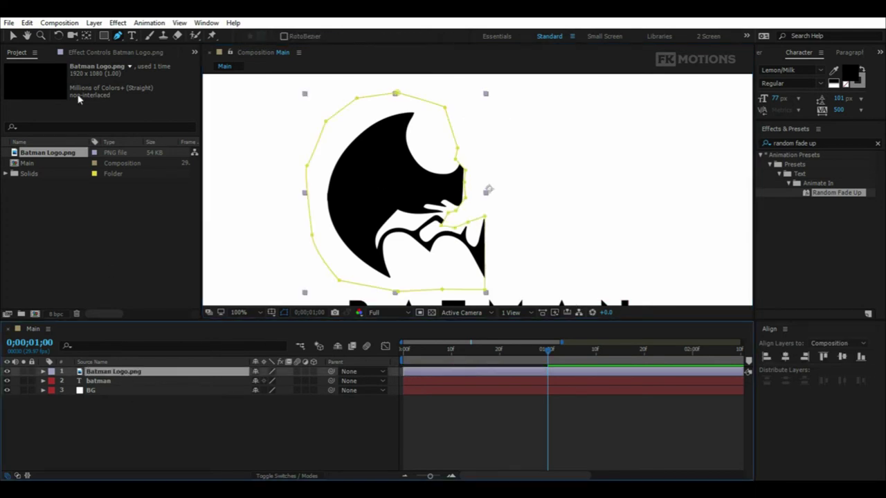
{"action": "left_click", "coordinate": [27, 23]}
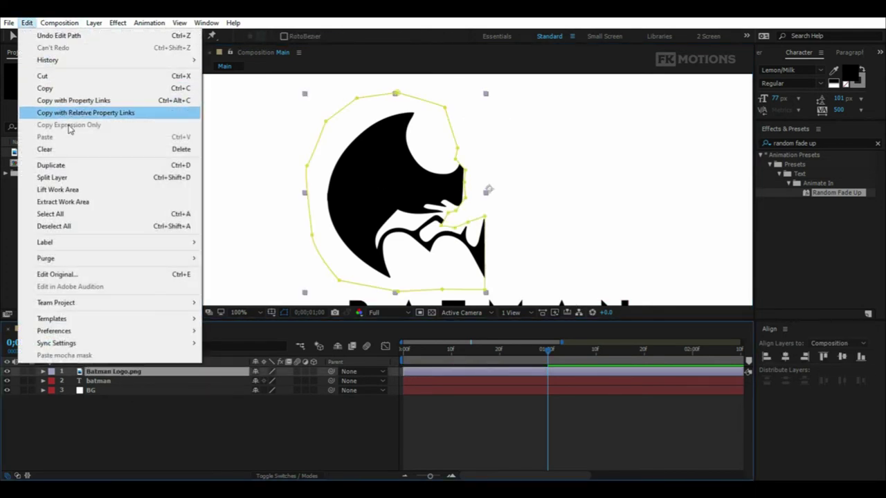
{"action": "left_click", "coordinate": [81, 171]}
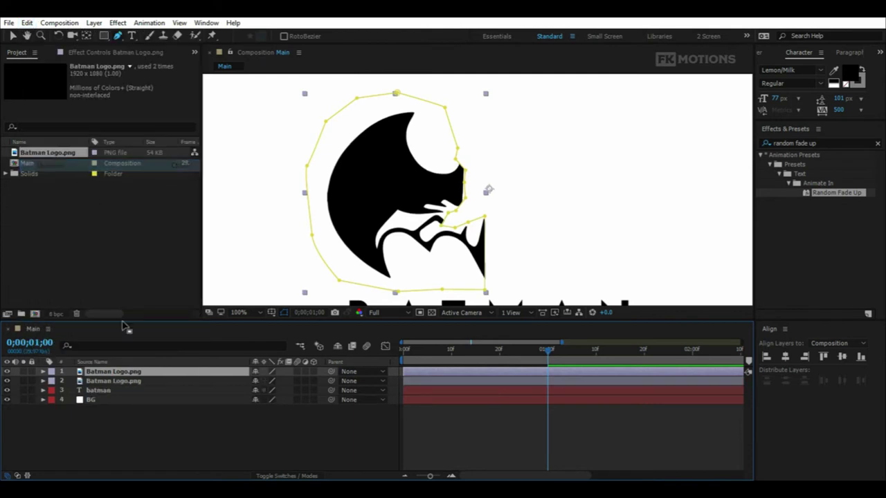
- Set Mask 1 of the lower Batman Logo.png copy to Subtract and collapse the layer's properties
{"action": "left_click", "coordinate": [123, 382]}
{"action": "left_click", "coordinate": [43, 382]}
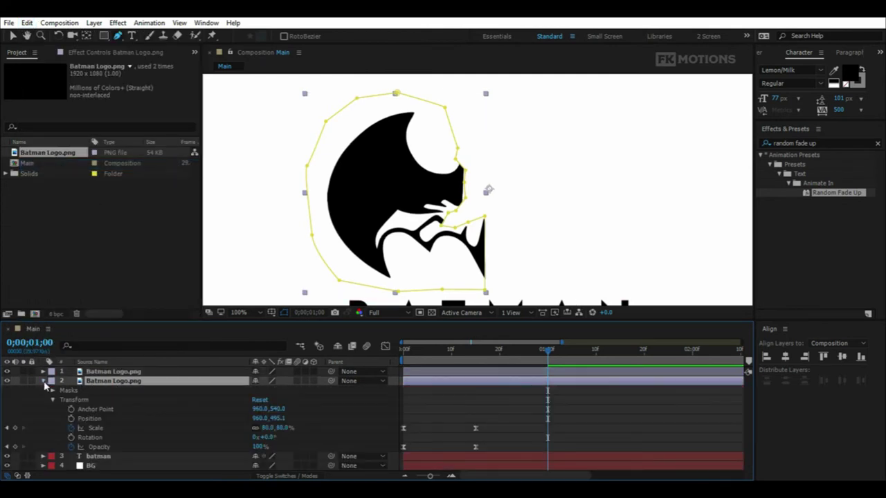
{"action": "left_click", "coordinate": [53, 391]}
{"action": "left_click", "coordinate": [269, 400]}
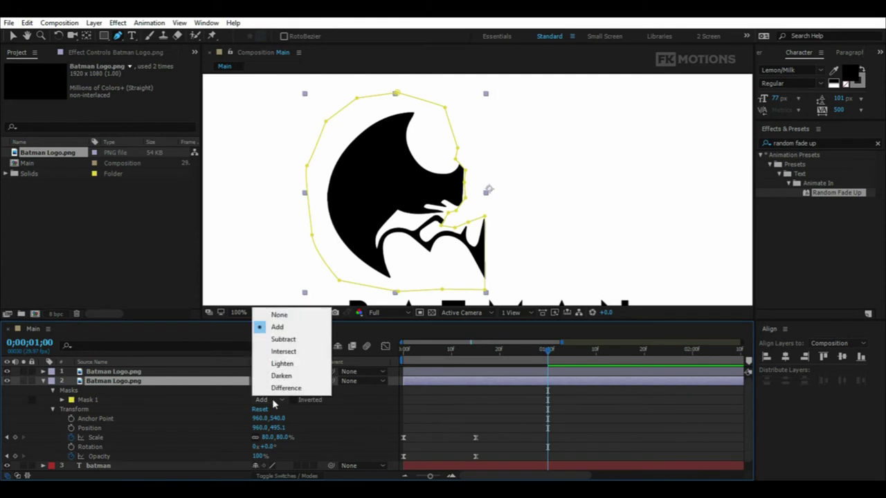
{"action": "left_click", "coordinate": [284, 340]}
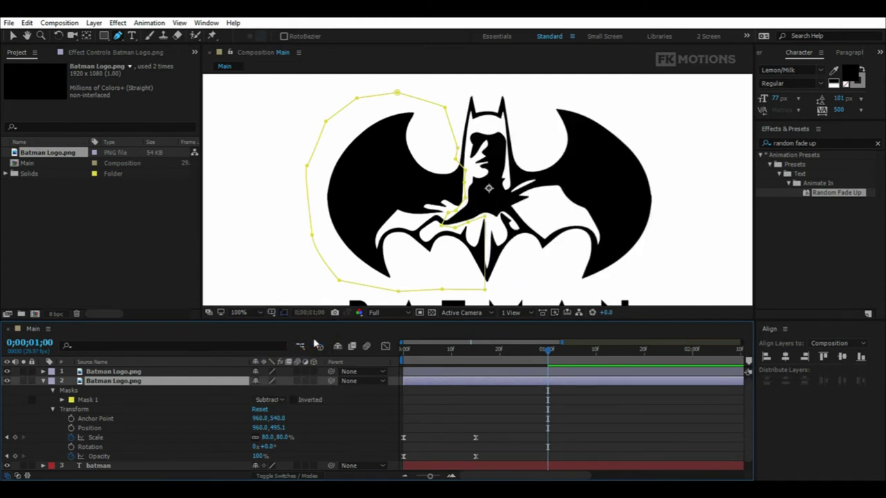
{"action": "left_click", "coordinate": [43, 381]}
{"action": "left_click", "coordinate": [131, 448]}
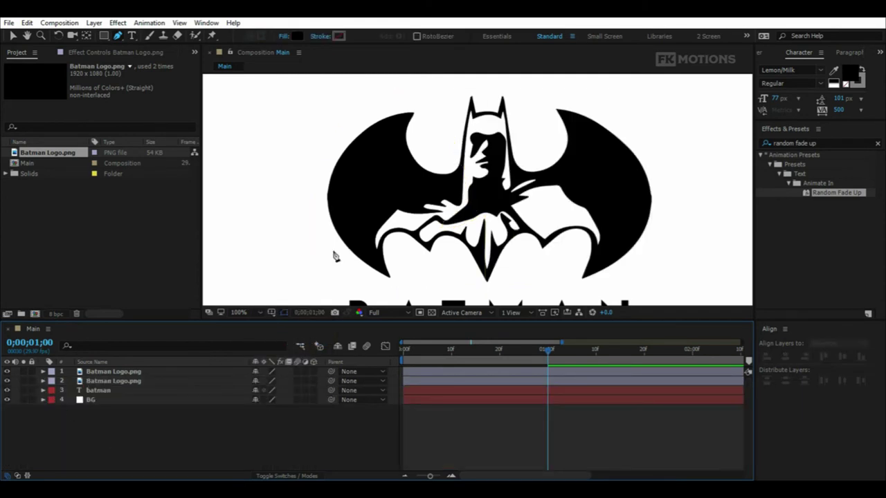
- Draw a closed Pen mask on the batman text layer around the upper-left part of the letter B, cutting it diagonally
{"action": "key", "text": "space"}
{"action": "left_click_drag", "start_coordinate": [511, 187], "coordinate": [457, 90]}
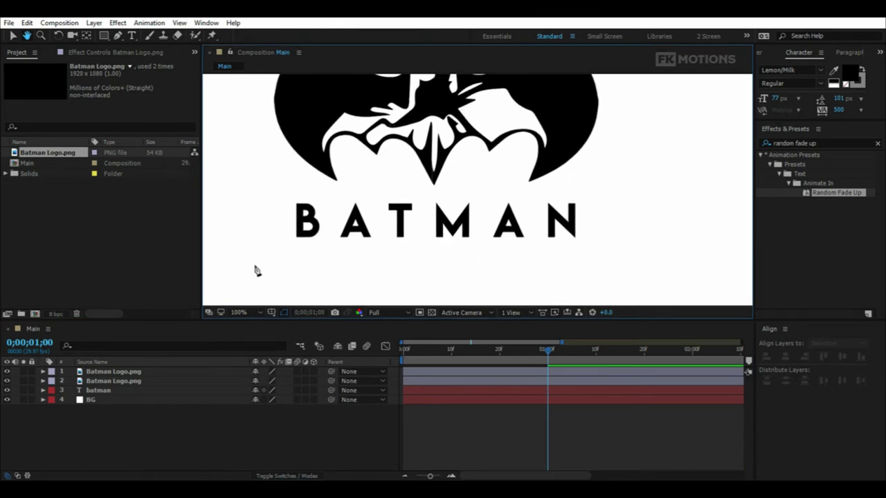
{"action": "left_click", "coordinate": [104, 391]}
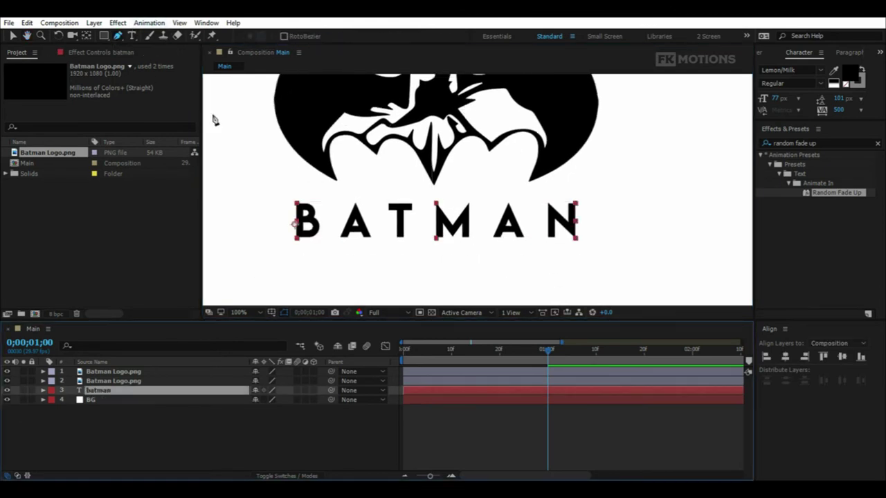
{"action": "scroll", "coordinate": [311, 230], "scroll_direction": "up", "scroll_amount": 1}
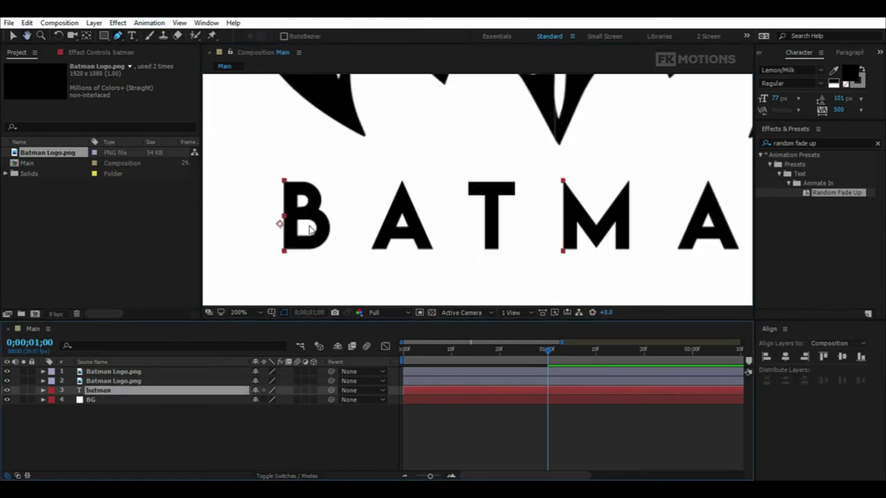
{"action": "left_click", "coordinate": [345, 181]}
{"action": "left_click", "coordinate": [271, 250]}
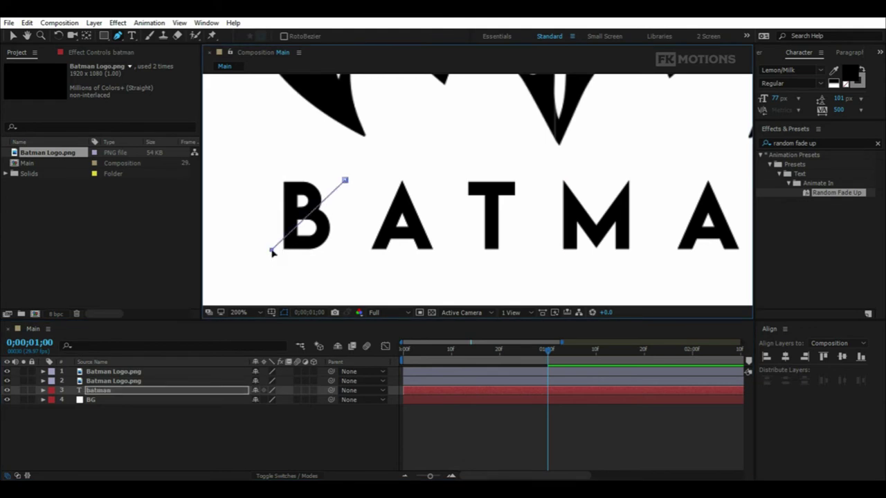
{"action": "left_click", "coordinate": [253, 207]}
{"action": "left_click", "coordinate": [253, 167]}
{"action": "left_click", "coordinate": [289, 162]}
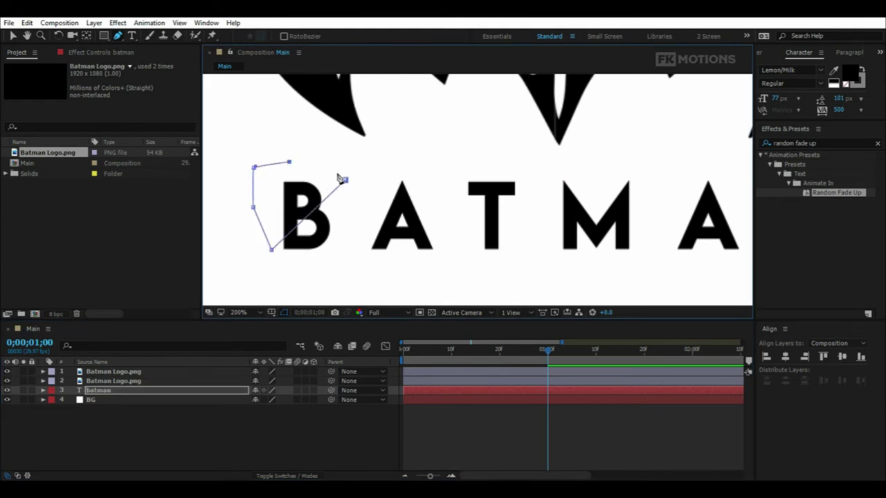
{"action": "left_click", "coordinate": [344, 180]}
- Duplicate the masked batman text layer
{"action": "left_click", "coordinate": [122, 408]}
{"action": "left_click", "coordinate": [113, 392]}
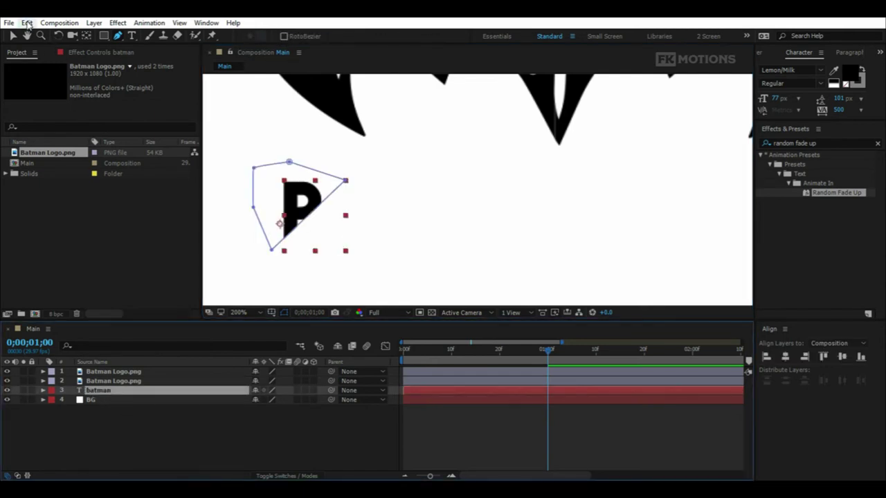
{"action": "left_click", "coordinate": [27, 23]}
{"action": "left_click", "coordinate": [52, 166]}
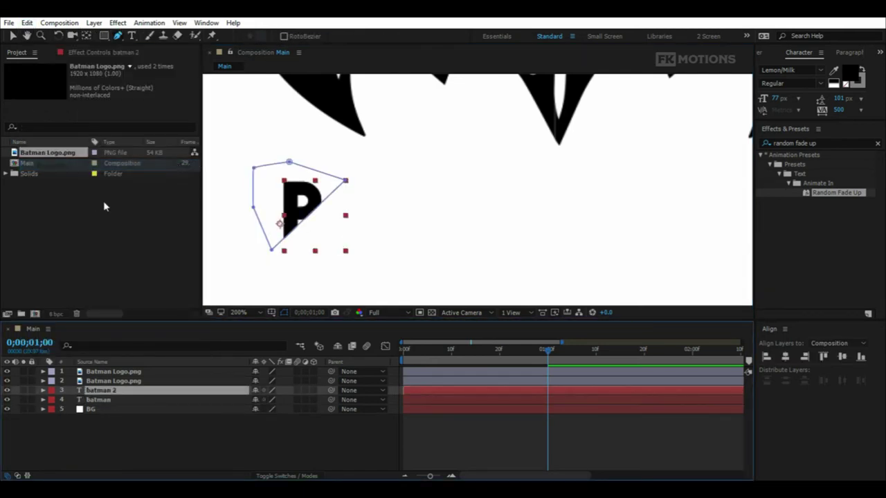
- Set Mask 1 of the lower batman text layer to Subtract and collapse the layer's properties
{"action": "left_click", "coordinate": [97, 400]}
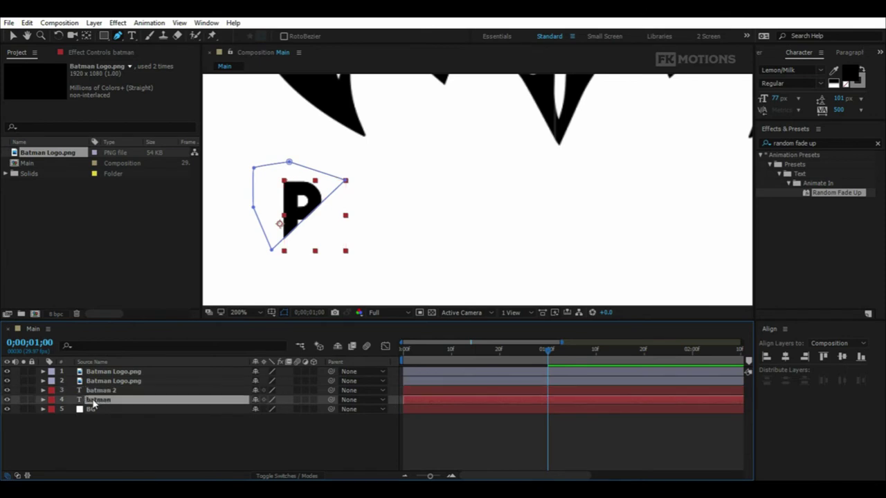
{"action": "left_click", "coordinate": [43, 401]}
{"action": "scroll", "coordinate": [92, 425], "scroll_direction": "down", "scroll_amount": 2}
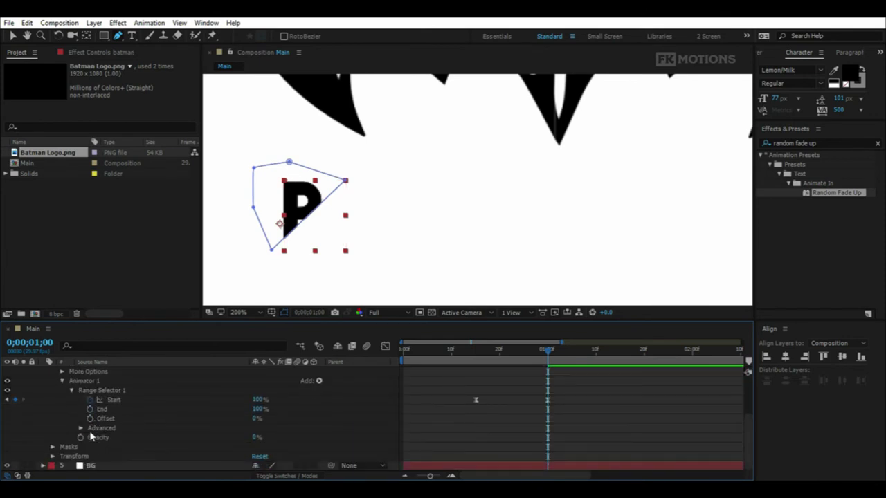
{"action": "left_click", "coordinate": [53, 447]}
{"action": "scroll", "coordinate": [207, 441], "scroll_direction": "down", "scroll_amount": 1}
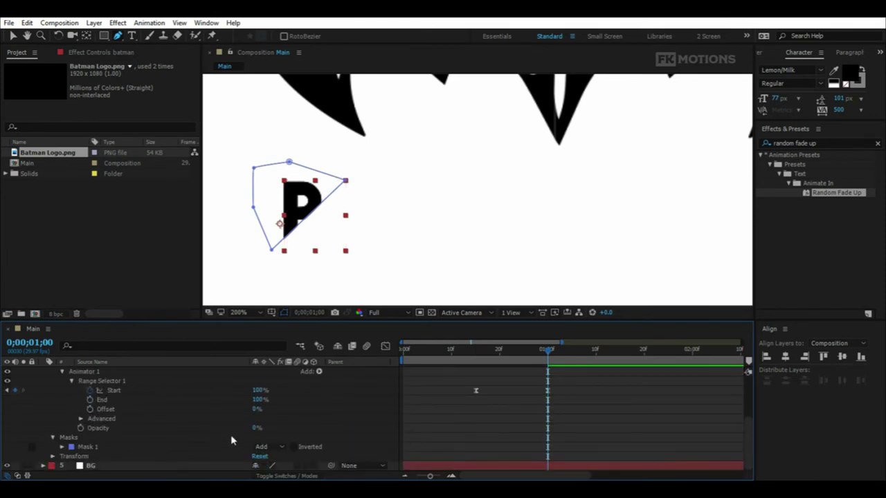
{"action": "left_click", "coordinate": [274, 445]}
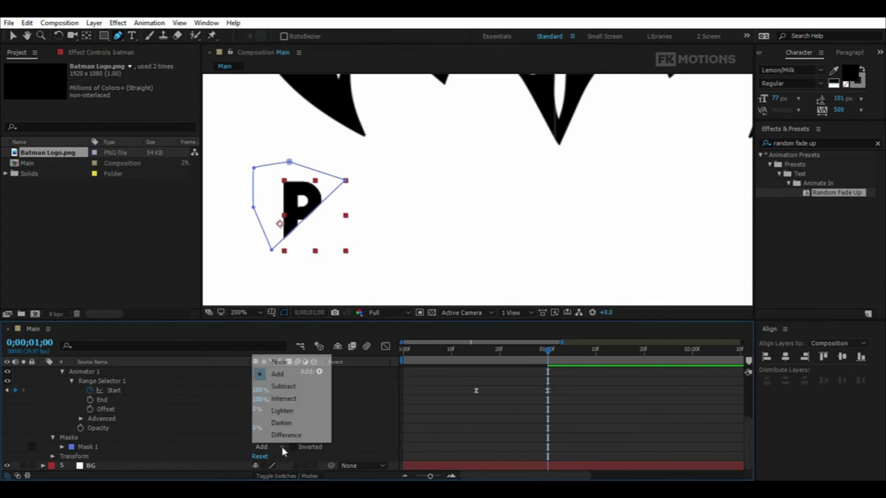
{"action": "left_click", "coordinate": [306, 391]}
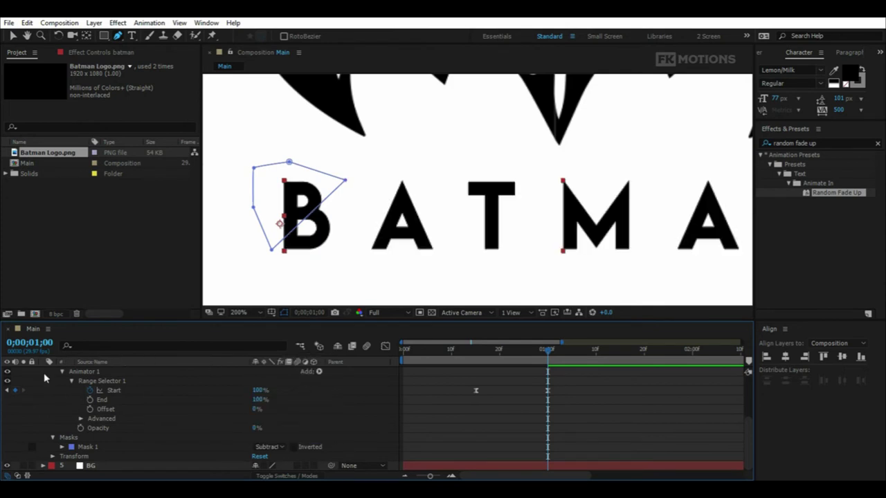
{"action": "scroll", "coordinate": [45, 377], "scroll_direction": "up", "scroll_amount": 4}
{"action": "left_click", "coordinate": [43, 401]}
{"action": "left_click", "coordinate": [166, 441]}
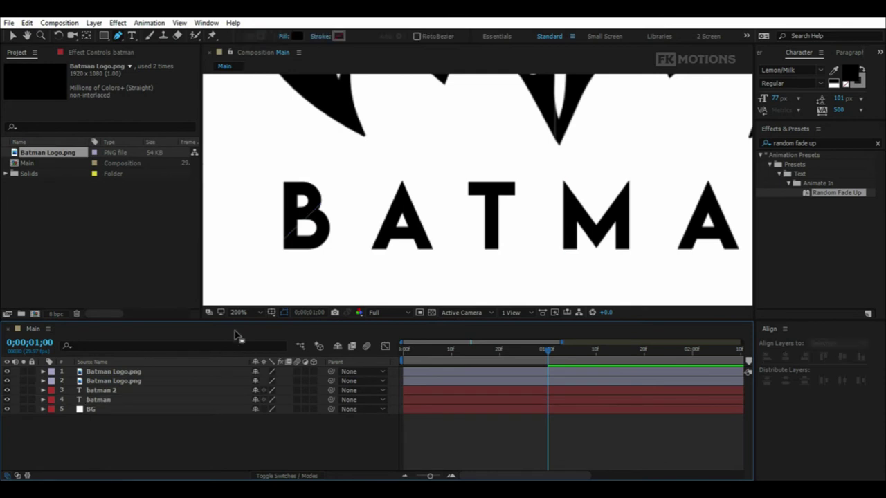
- Fit the whole composition in view, find the CC Pixel Polly effect and apply it to the topmost Batman Logo.png layer
{"action": "left_click", "coordinate": [242, 312]}
{"action": "left_click", "coordinate": [294, 132]}
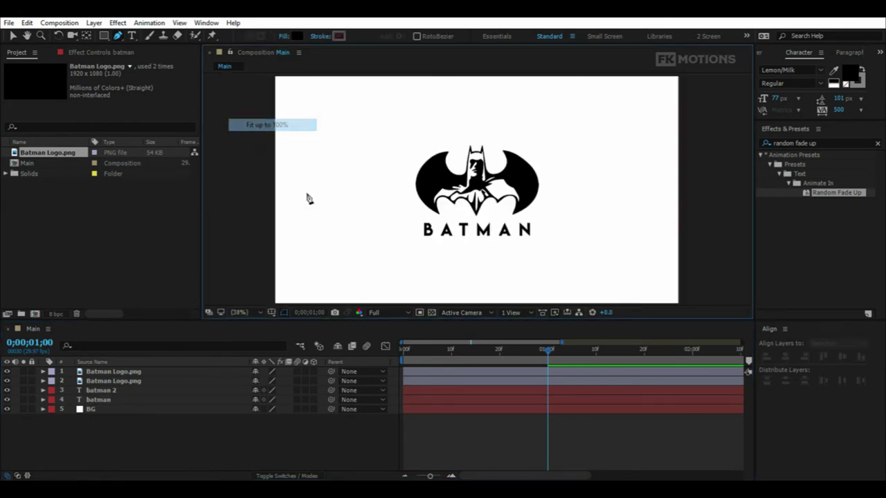
{"action": "left_click", "coordinate": [144, 374]}
{"action": "left_click", "coordinate": [131, 373]}
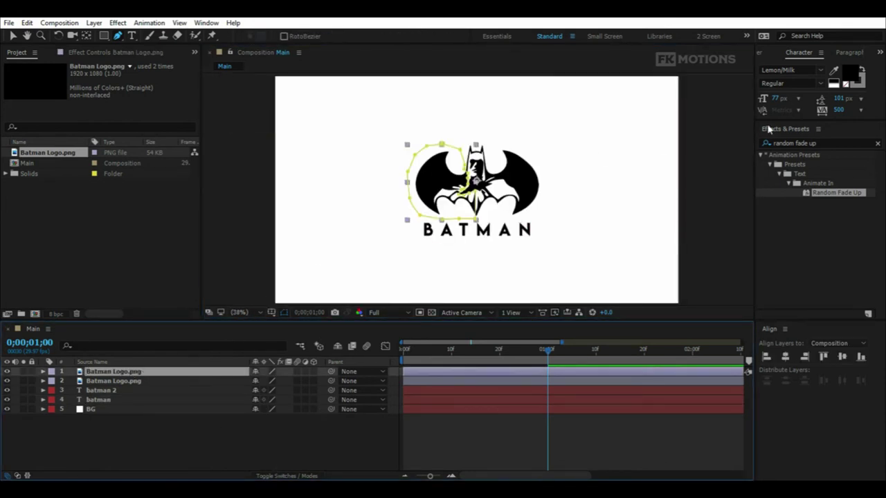
{"action": "left_click", "coordinate": [834, 142]}
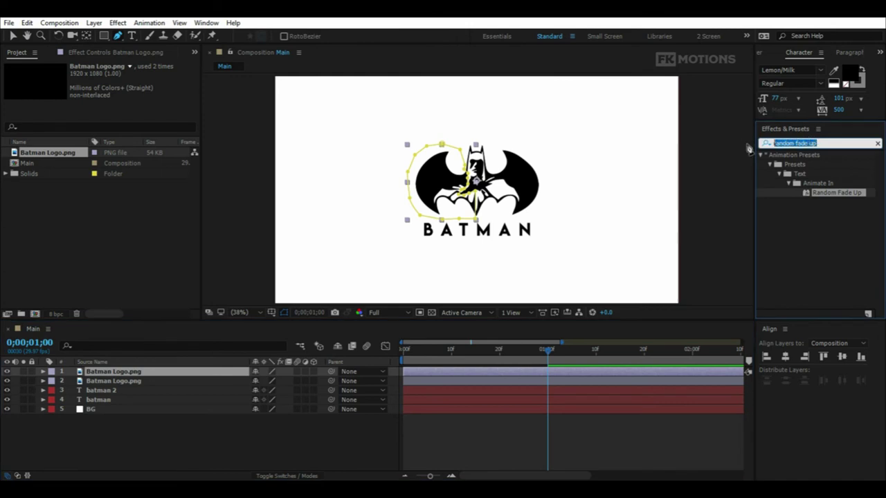
{"action": "type", "text": "cc"}
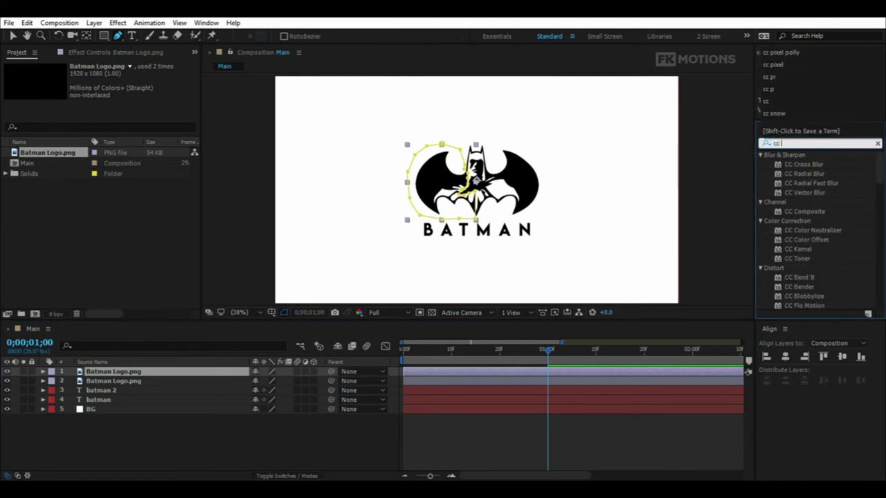
{"action": "type", "text": " pixel polly"}
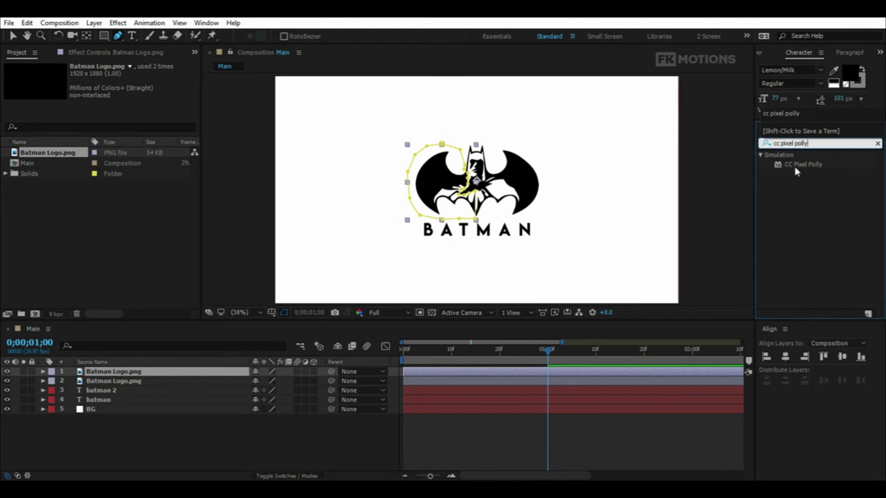
{"action": "left_click_drag", "start_coordinate": [797, 166], "coordinate": [152, 373]}
{"action": "left_click", "coordinate": [284, 314]}
{"action": "left_click", "coordinate": [272, 449]}
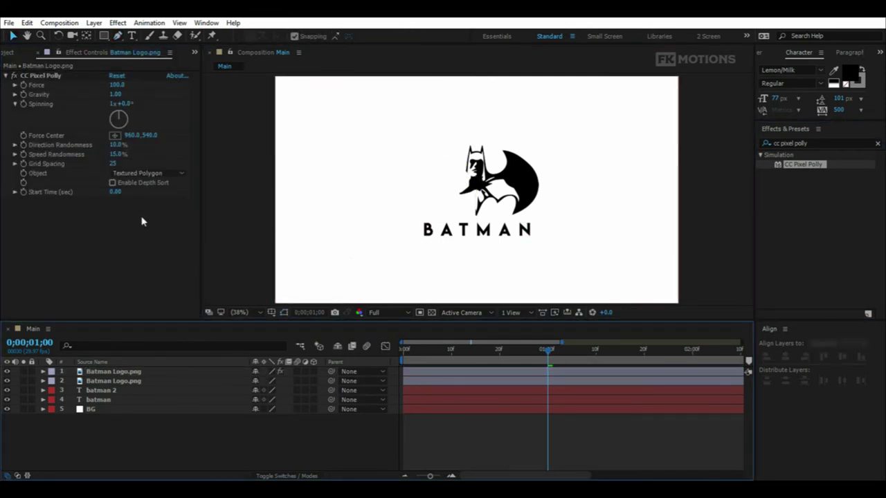
- Set the Start Time of the logo's CC Pixel Polly effect to 1 second
{"action": "left_click", "coordinate": [115, 193]}
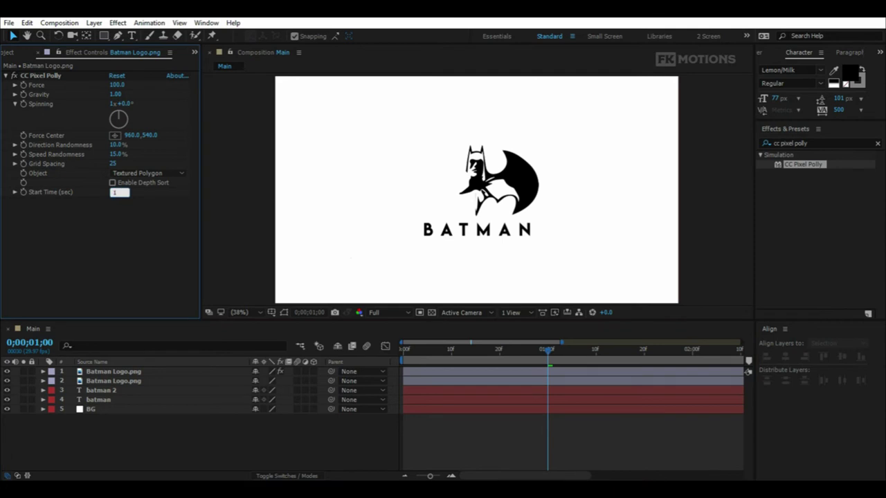
{"action": "type", "text": "1"}
{"action": "key", "text": "Return"}
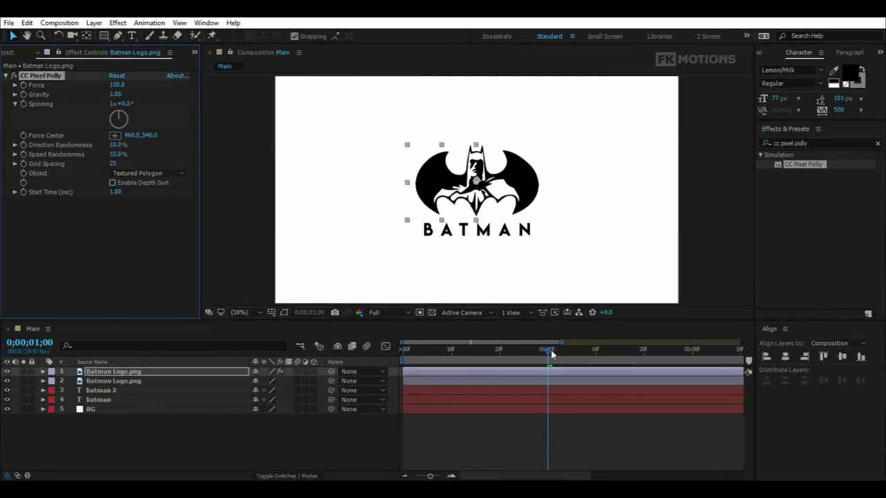
- Move to frame 0;00;01;05 and set the logo's CC Pixel Polly Force to 3 and Gravity to 0
{"action": "left_click_drag", "start_coordinate": [549, 354], "coordinate": [573, 359]}
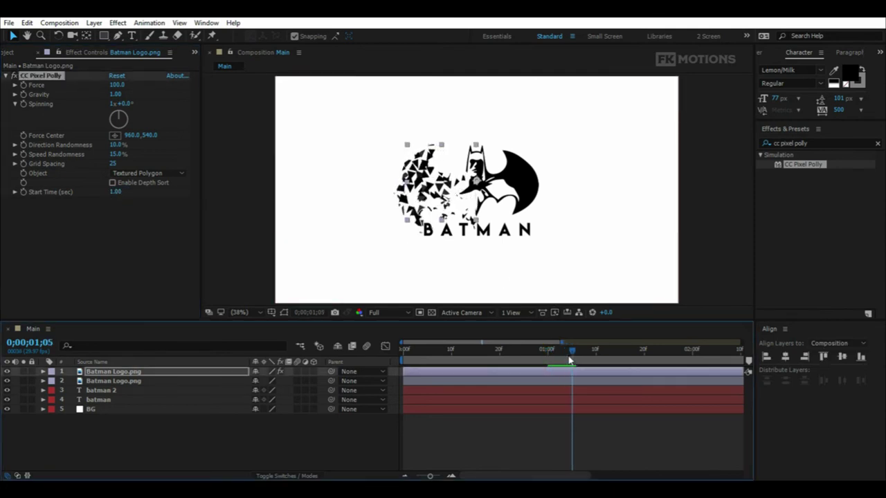
{"action": "left_click", "coordinate": [280, 444]}
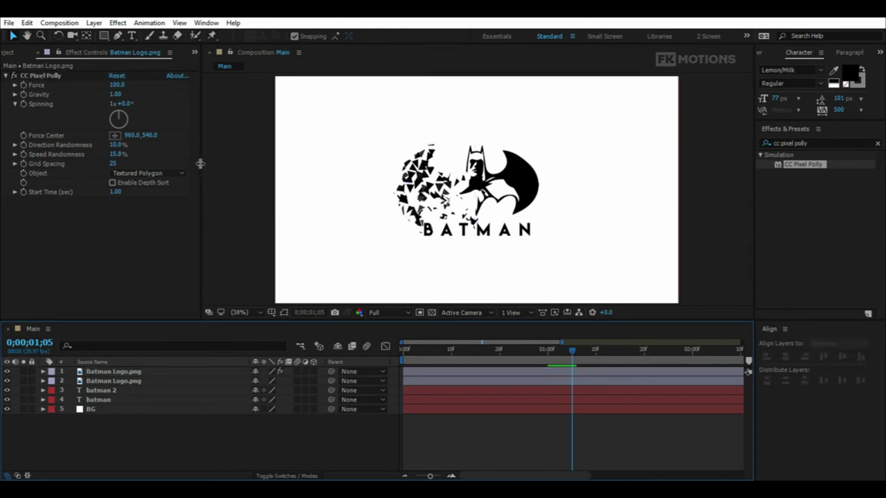
{"action": "left_click", "coordinate": [118, 85]}
{"action": "type", "text": "3"}
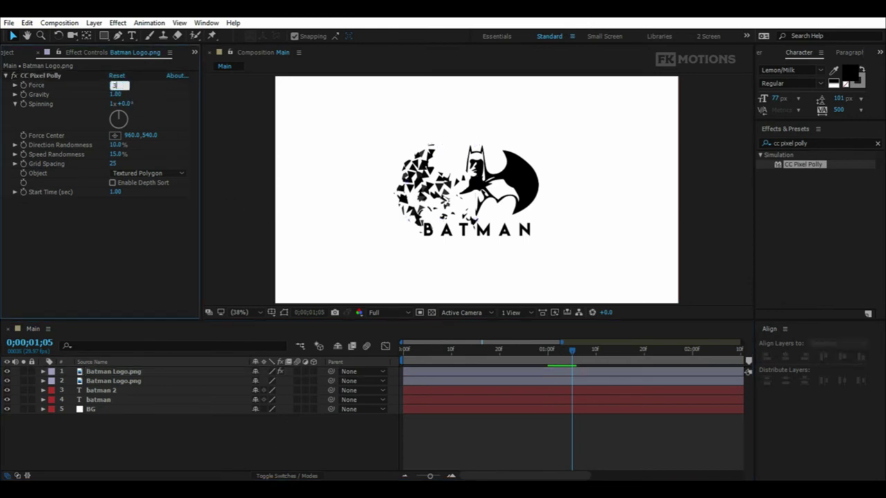
{"action": "key", "text": "Return"}
{"action": "left_click", "coordinate": [116, 94]}
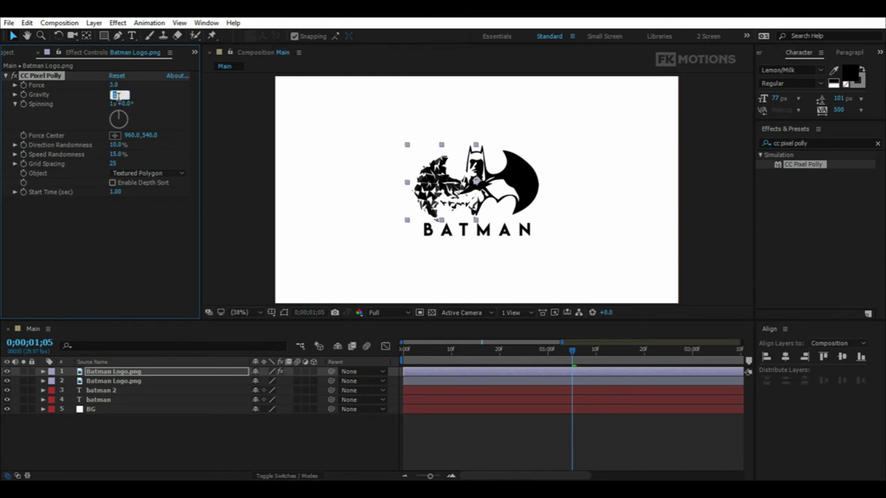
{"action": "type", "text": "0"}
{"action": "key", "text": "Return"}
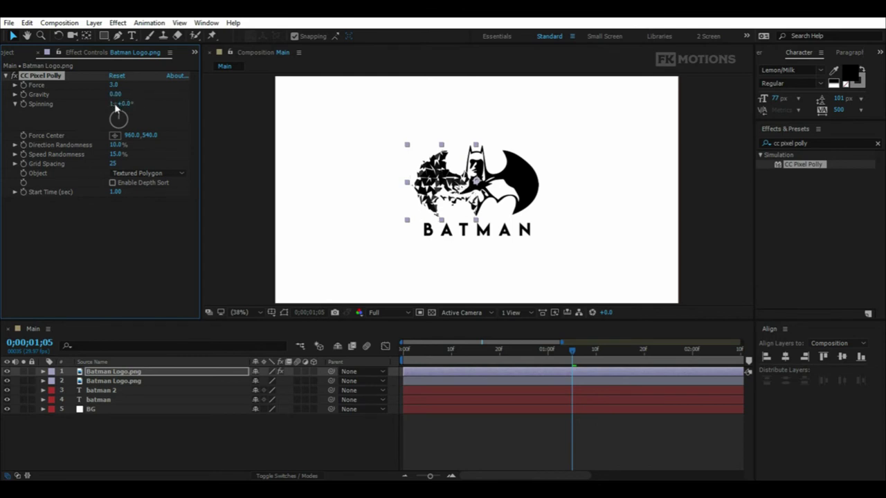
- Set the Spinning of the logo's CC Pixel Polly effect to 0 revolutions and 50 degrees
{"action": "left_click", "coordinate": [114, 103]}
{"action": "type", "text": "0"}
{"action": "key", "text": "Return"}
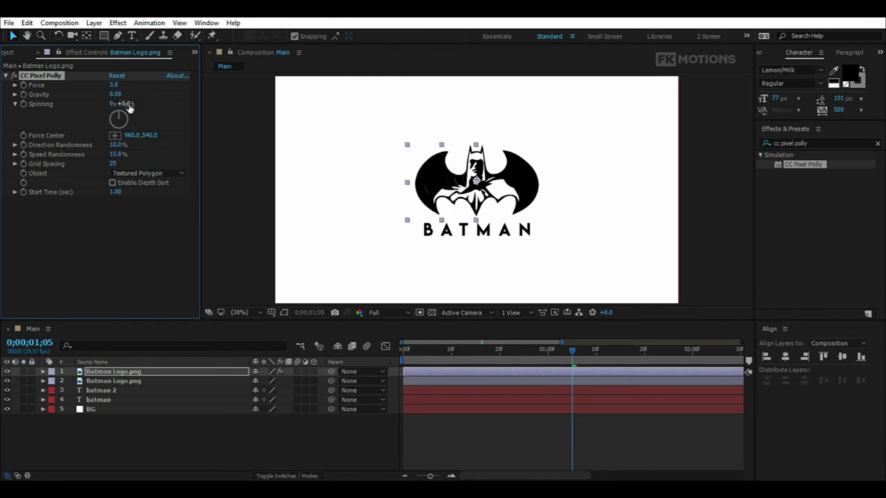
{"action": "left_click", "coordinate": [128, 105]}
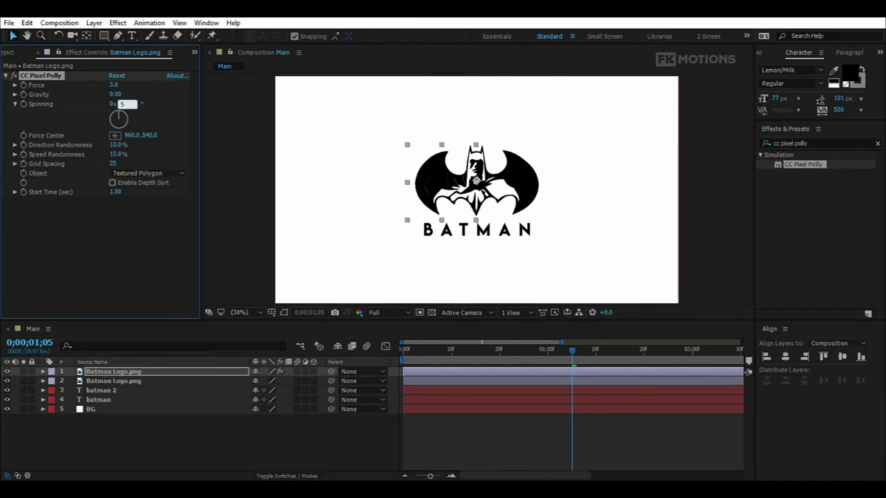
{"action": "key", "text": "Return"}
- Set the logo effect's Direction Randomness to 15% and Speed Randomness to 50%
{"action": "left_click", "coordinate": [120, 145]}
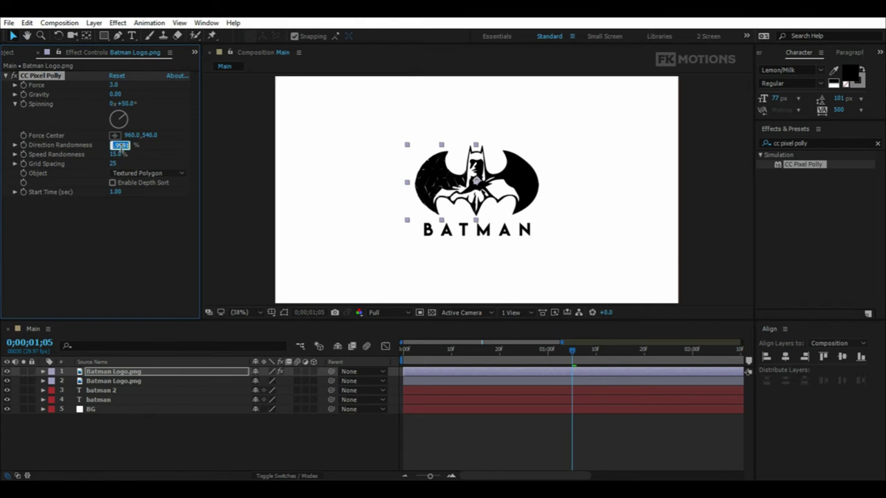
{"action": "type", "text": "15"}
{"action": "key", "text": "Return"}
{"action": "left_click", "coordinate": [121, 154]}
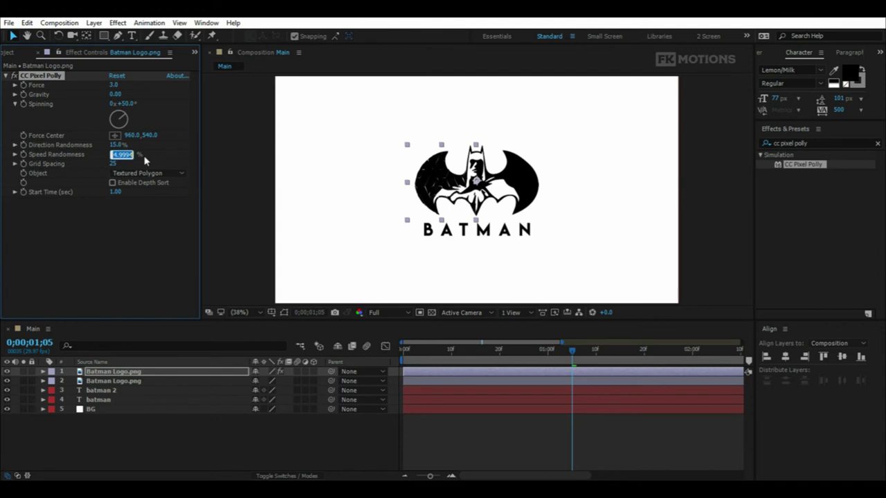
{"action": "type", "text": "50"}
{"action": "key", "text": "Return"}
- Check the shatter at frame 0;00;01;21 and set the logo effect's Grid Spacing to 15
{"action": "left_click_drag", "start_coordinate": [573, 350], "coordinate": [649, 351]}
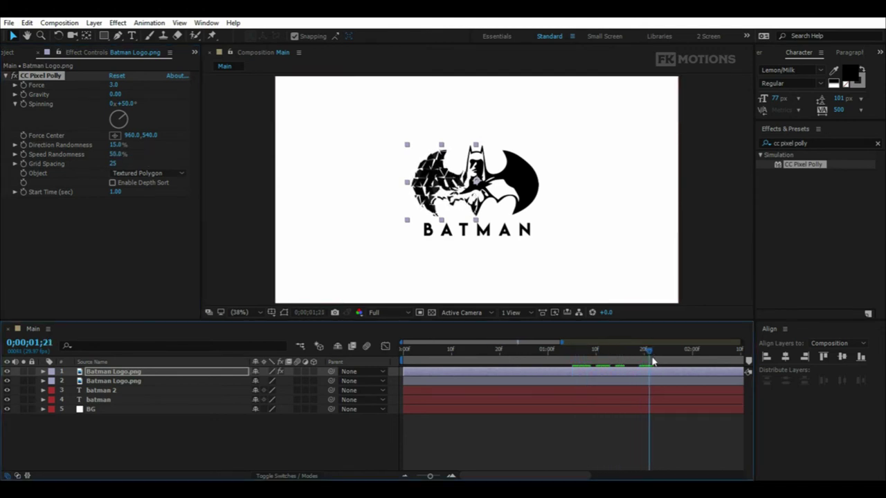
{"action": "left_click", "coordinate": [113, 164]}
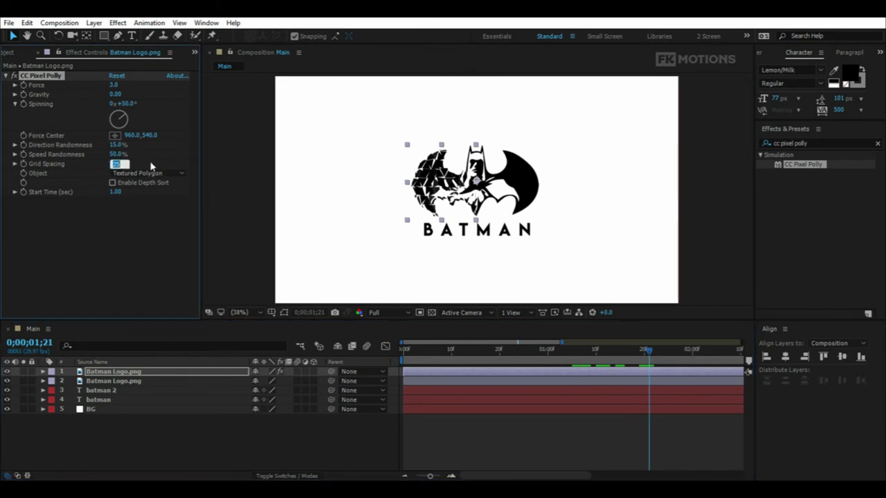
{"action": "type", "text": "1"}
{"action": "key", "text": "Return"}
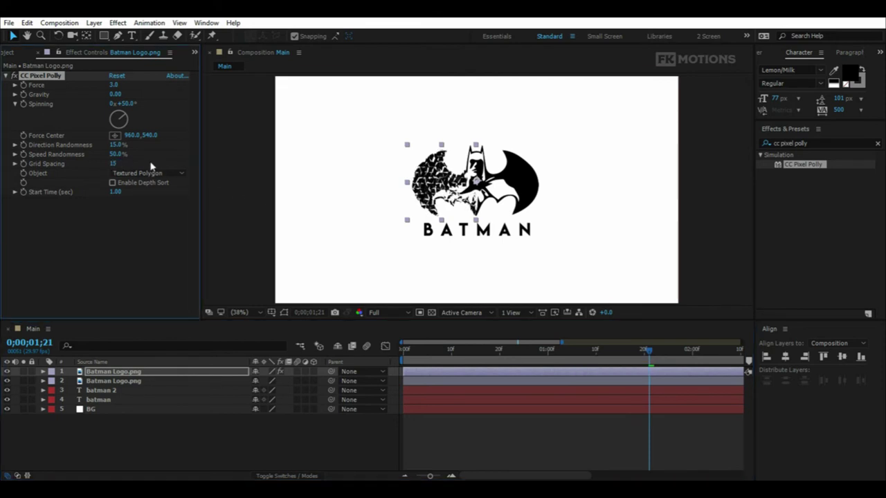
- Play the animation from the start and examine the shattered logo fragments up close
{"action": "left_click", "coordinate": [534, 363]}
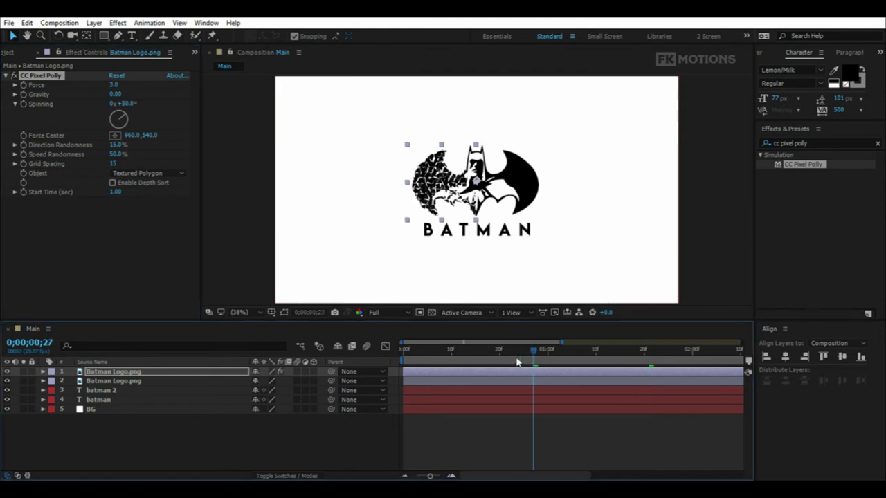
{"action": "left_click_drag", "start_coordinate": [518, 362], "coordinate": [394, 368]}
{"action": "key", "text": "space"}
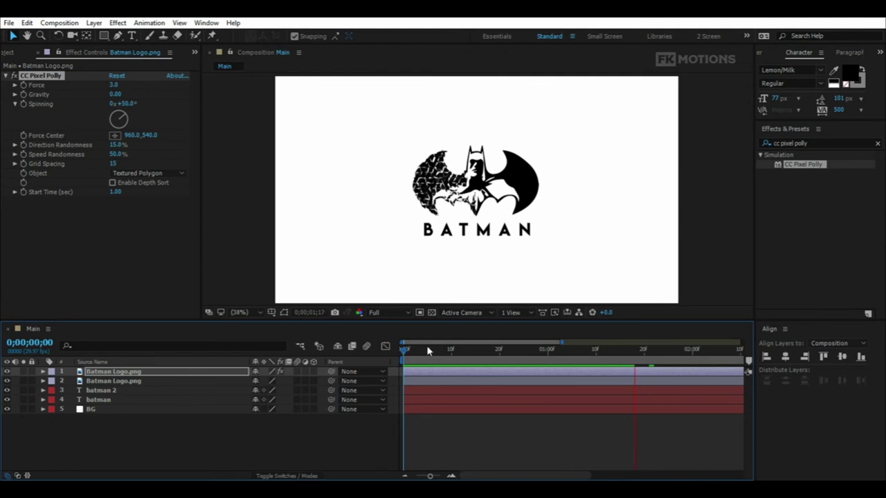
{"action": "key", "text": "space"}
{"action": "scroll", "coordinate": [456, 197], "scroll_direction": "up", "scroll_amount": 5}
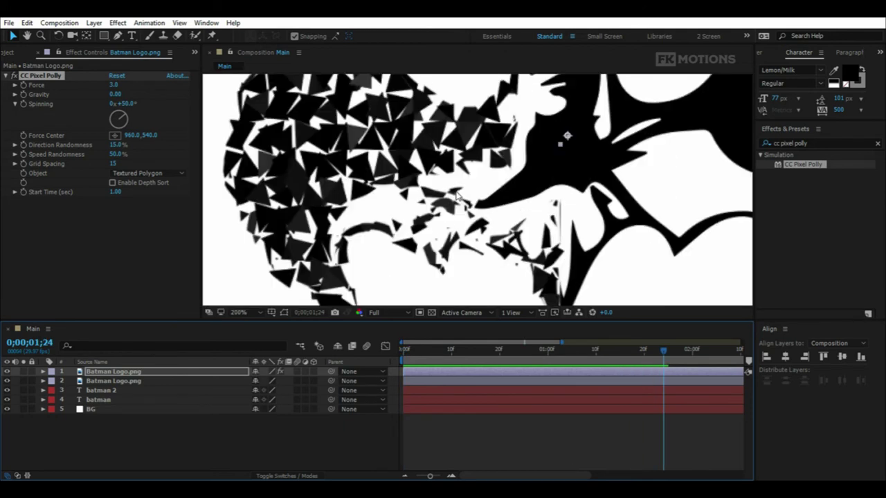
{"action": "scroll", "coordinate": [457, 197], "scroll_direction": "down", "scroll_amount": 4}
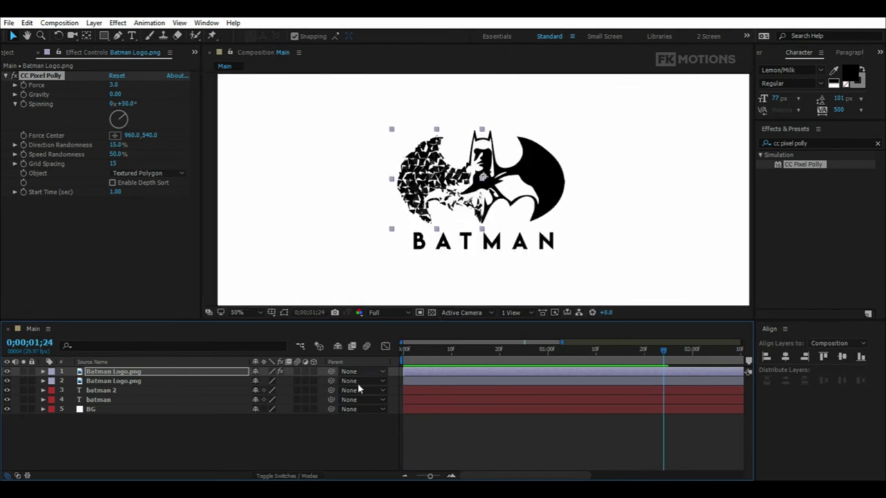
- Copy the CC Pixel Polly effect from the top Batman Logo.png layer and paste it onto the batman 2 text layer
{"action": "left_click", "coordinate": [287, 438]}
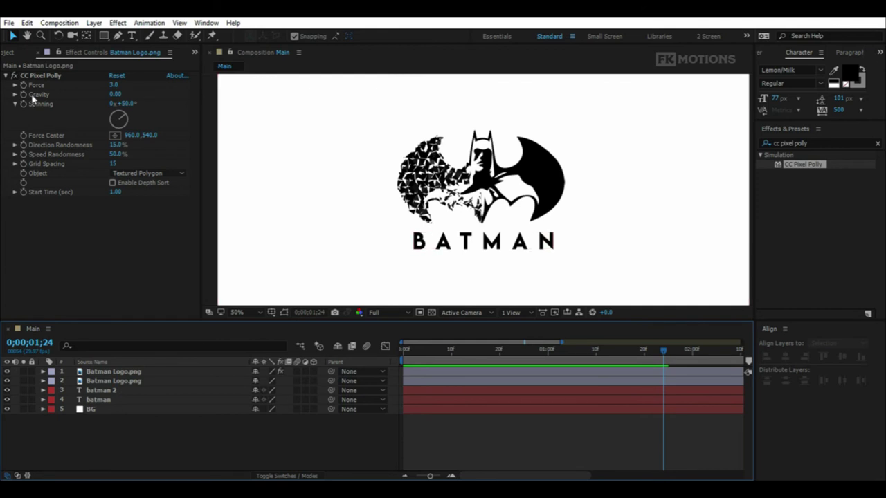
{"action": "left_click", "coordinate": [42, 76]}
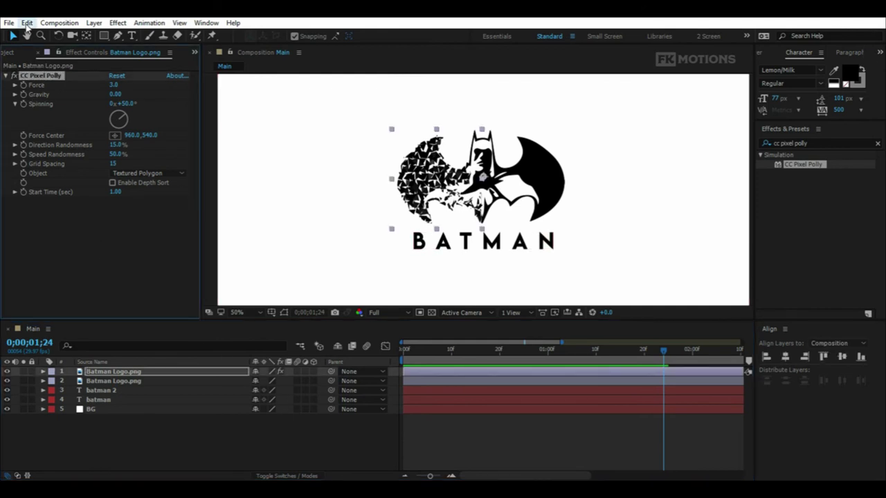
{"action": "left_click", "coordinate": [27, 24]}
{"action": "left_click", "coordinate": [67, 89]}
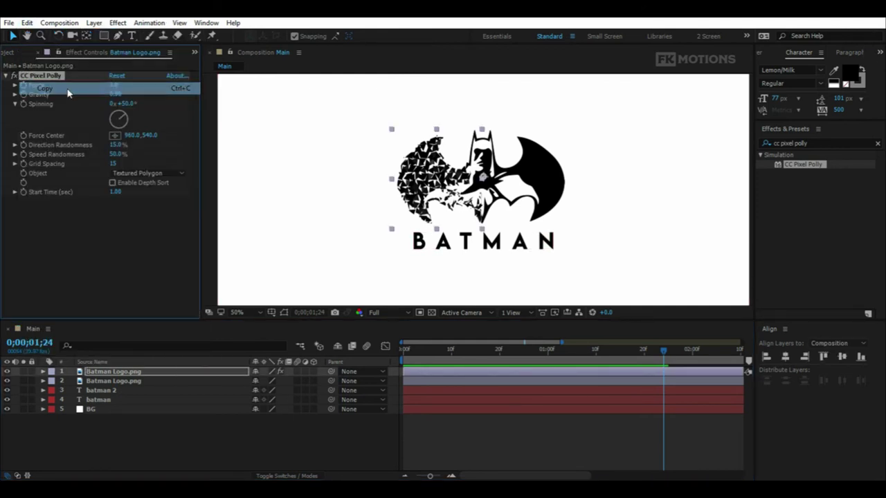
{"action": "left_click", "coordinate": [115, 389]}
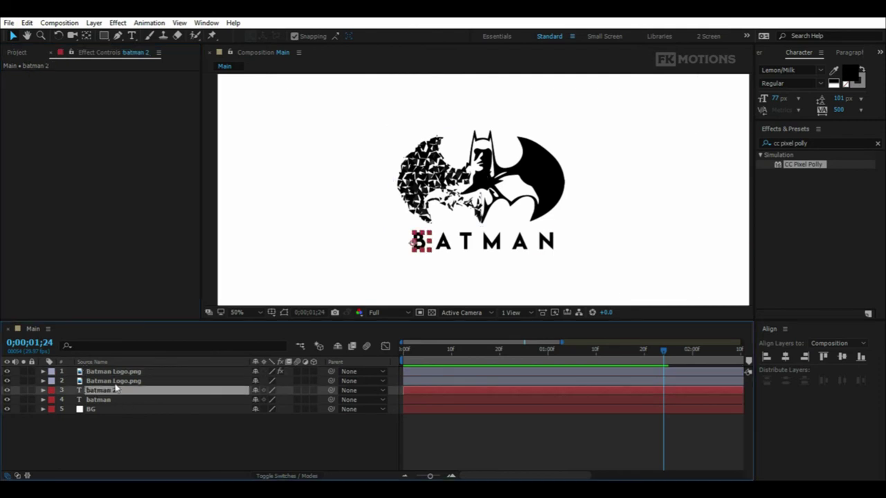
{"action": "left_click", "coordinate": [27, 23]}
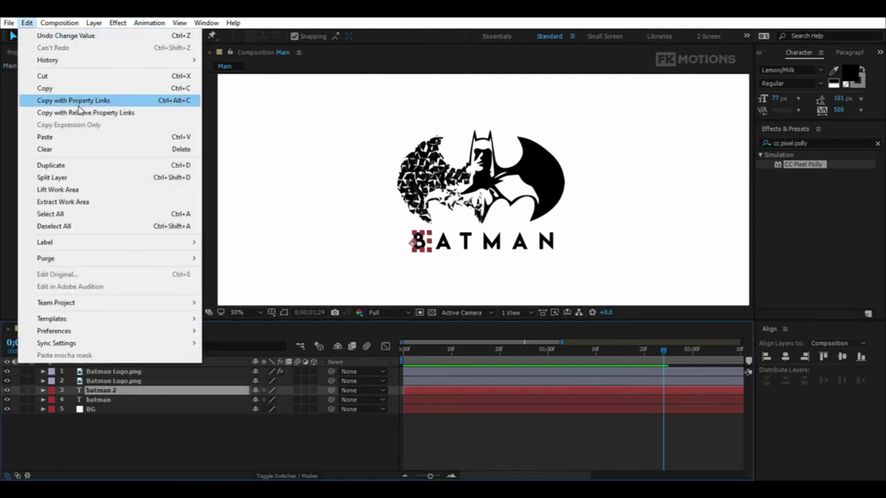
{"action": "left_click", "coordinate": [87, 137]}
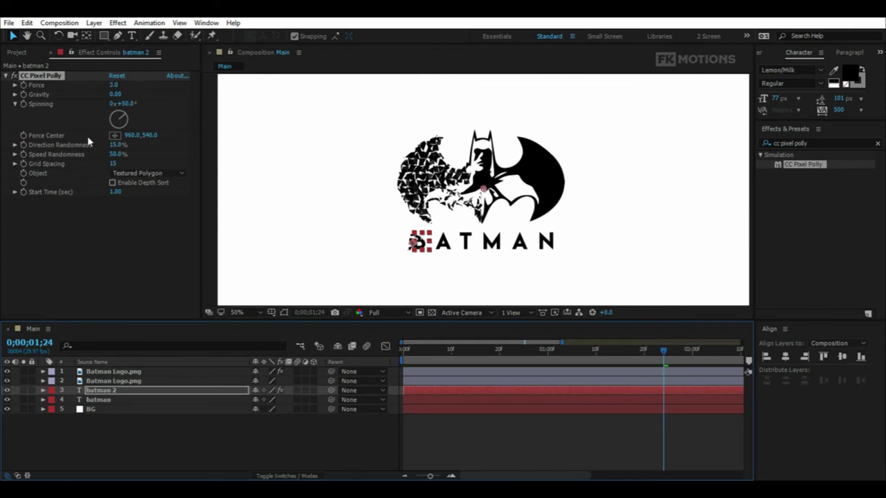
{"action": "left_click", "coordinate": [277, 447]}
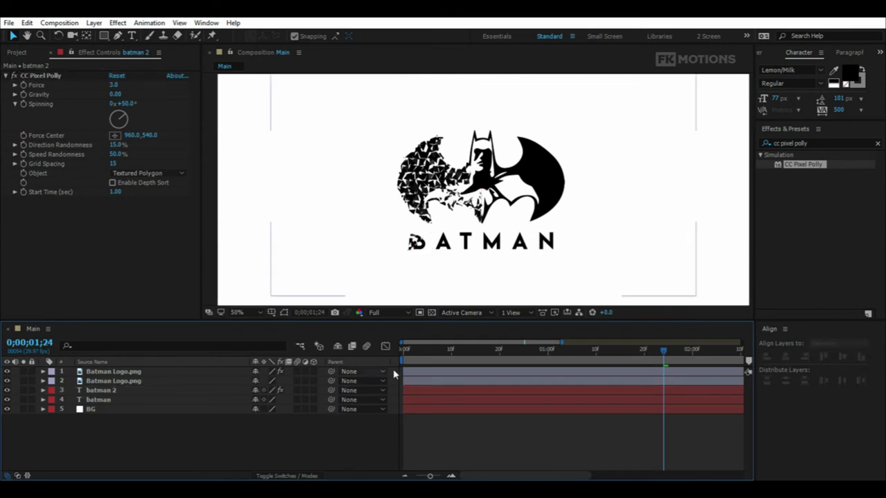
- Set the Direction Randomness of the batman 2 layer's CC Pixel Polly effect to 100%
{"action": "left_click", "coordinate": [118, 391]}
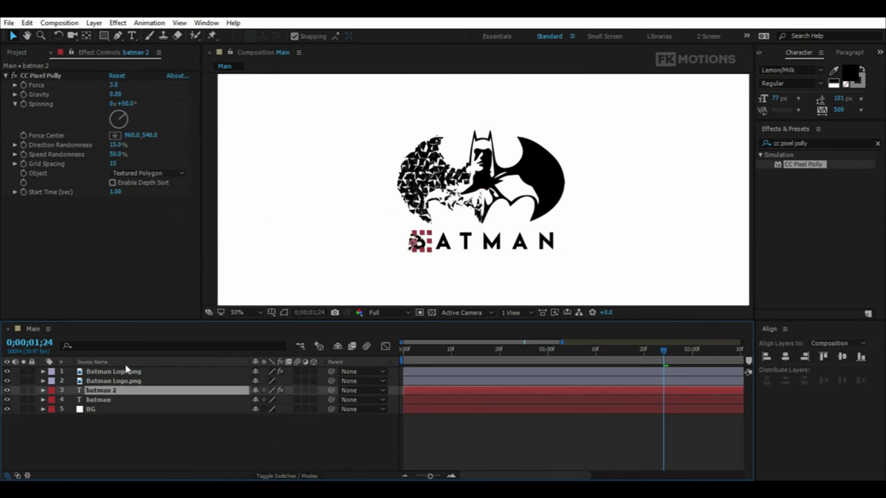
{"action": "left_click", "coordinate": [115, 144]}
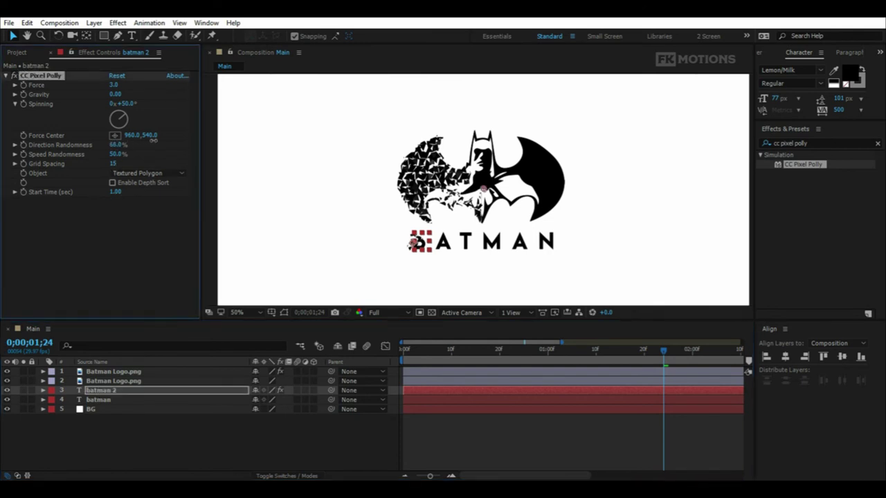
{"action": "left_click", "coordinate": [192, 445]}
- Play the animation from the start to check the logo and text shatter, and fit the composition view up to 100%
{"action": "left_click", "coordinate": [249, 312]}
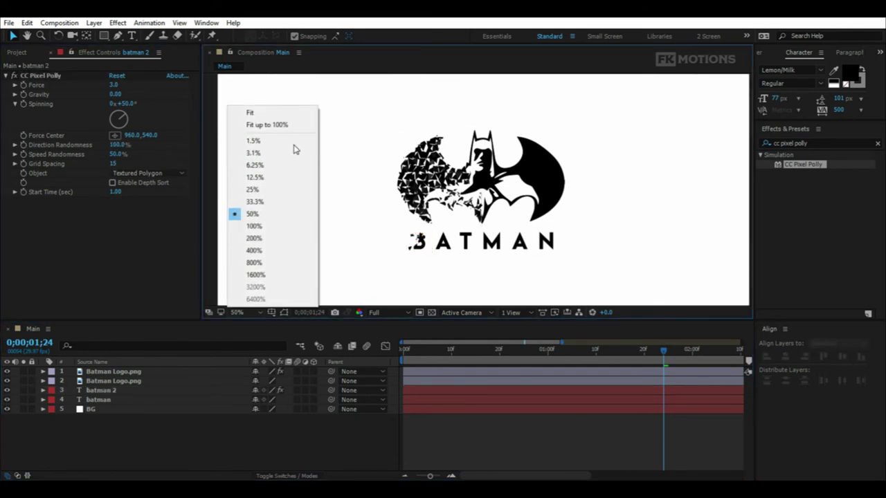
{"action": "left_click", "coordinate": [436, 353]}
{"action": "left_click_drag", "start_coordinate": [434, 353], "coordinate": [404, 355]}
{"action": "key", "text": "space"}
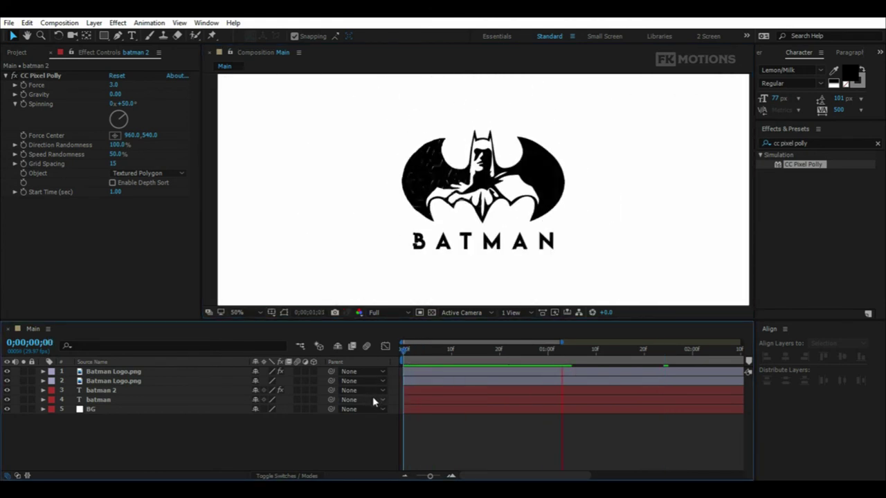
{"action": "key", "text": "space"}
{"action": "left_click", "coordinate": [238, 312]}
{"action": "left_click", "coordinate": [269, 126]}
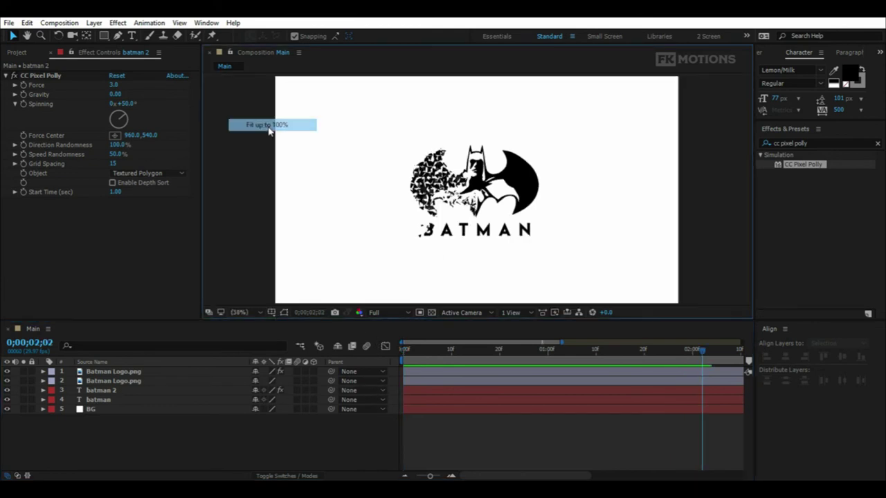
- Pre-compose all five layers into a new composition named Logo, moving all attributes into it
{"action": "left_click_drag", "start_coordinate": [147, 438], "coordinate": [128, 375]}
{"action": "right_click", "coordinate": [129, 375]}
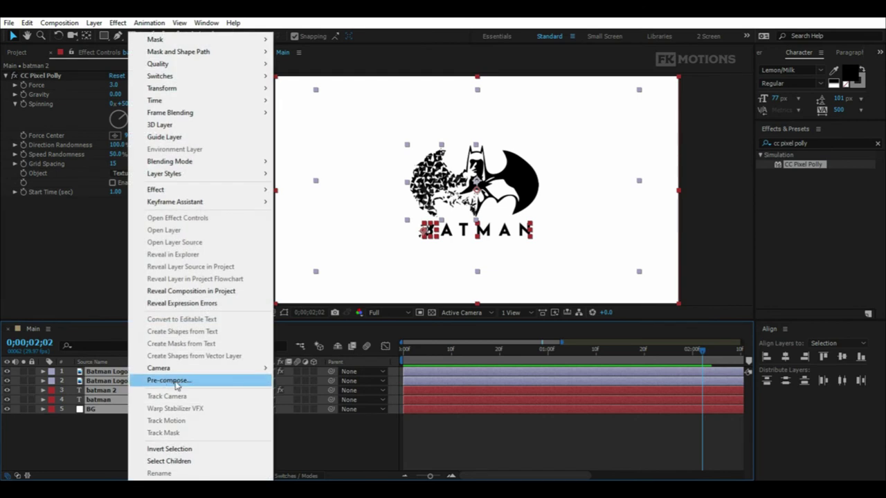
{"action": "left_click", "coordinate": [175, 383]}
{"action": "type", "text": "Logo"}
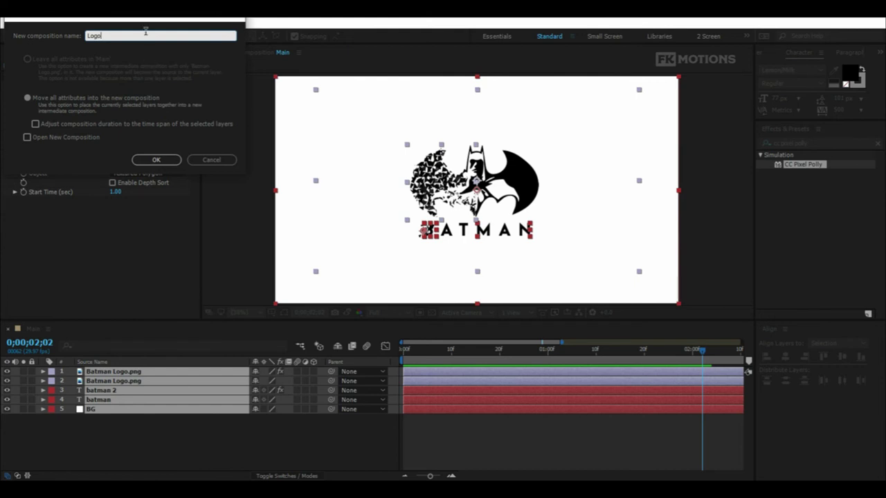
{"action": "left_click_drag", "start_coordinate": [143, 21], "coordinate": [437, 133]}
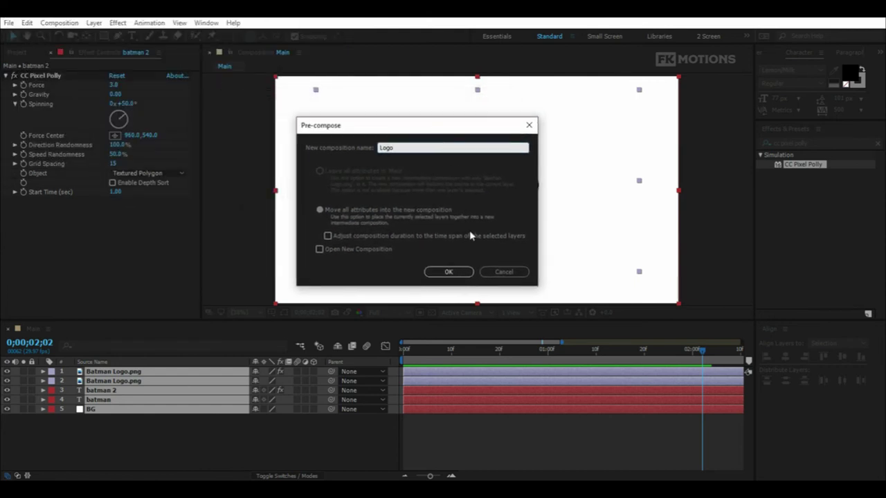
{"action": "left_click", "coordinate": [447, 272]}
- Create a white 1920 x 1080 px solid named BG in the Main composition
{"action": "left_click", "coordinate": [198, 425]}
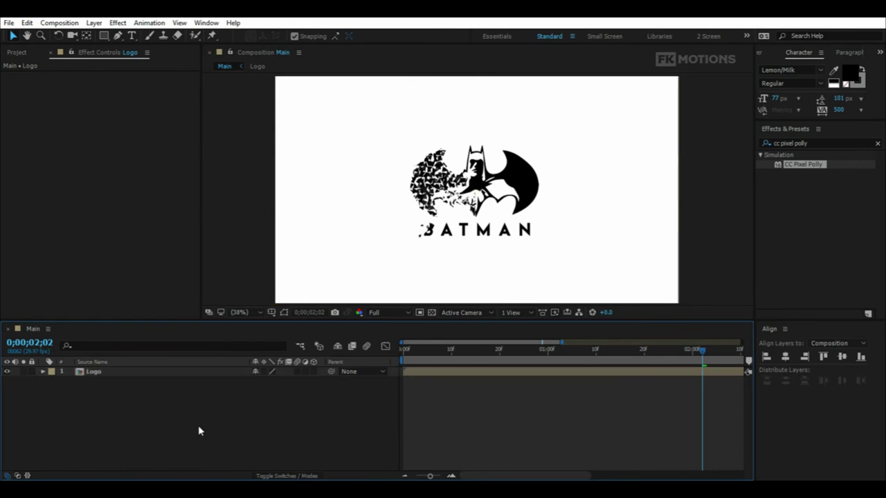
{"action": "right_click", "coordinate": [199, 429]}
{"action": "mouse_move", "coordinate": [251, 319]}
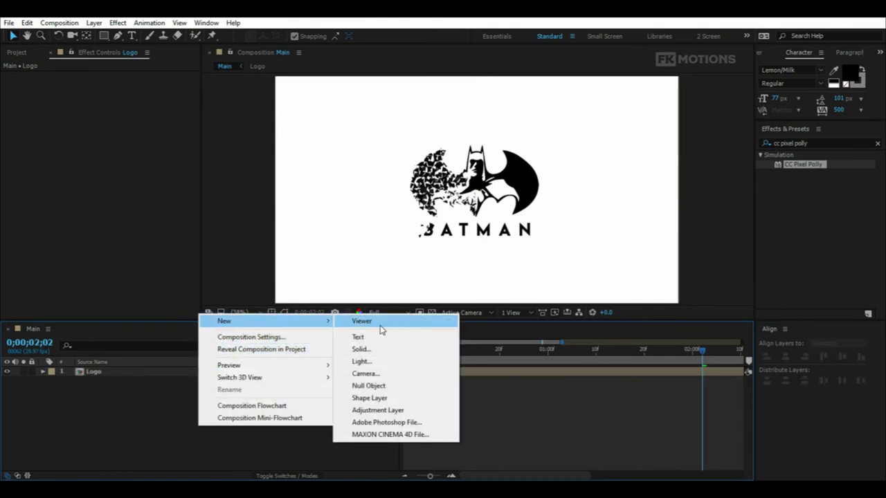
{"action": "left_click", "coordinate": [406, 350]}
{"action": "type", "text": "BG"}
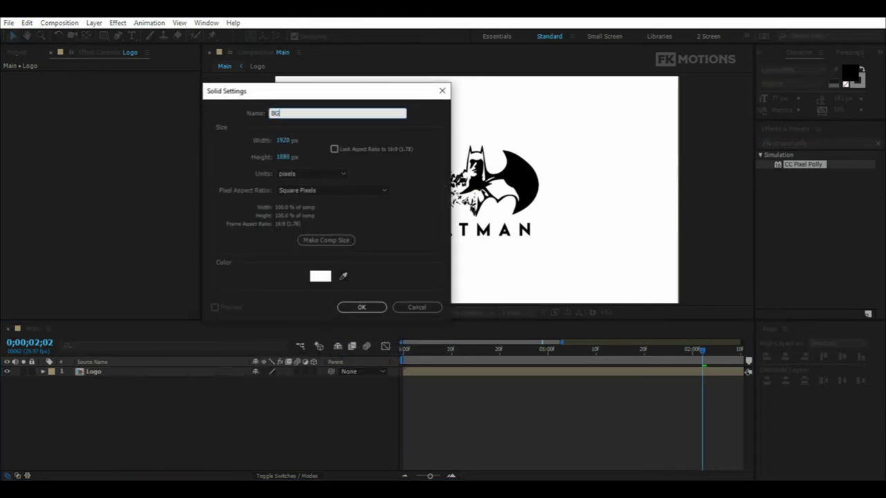
{"action": "left_click", "coordinate": [364, 307]}
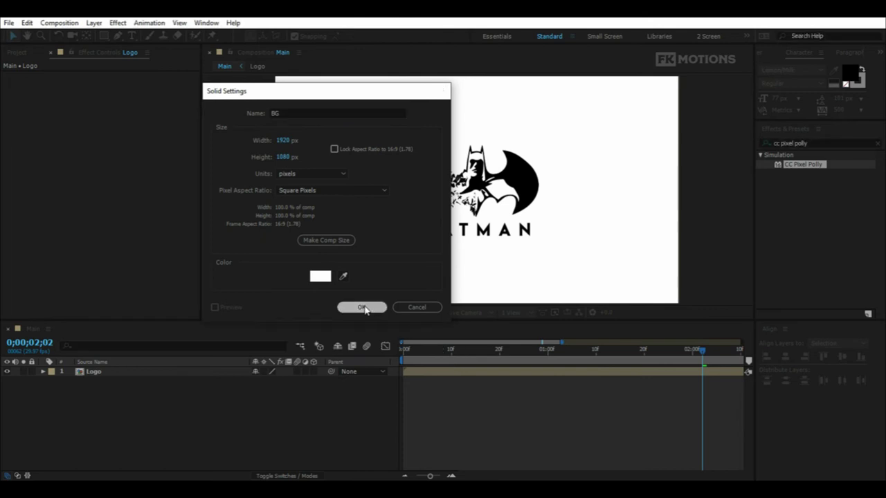
- Move the BG solid beneath the Logo layer in the Main composition
{"action": "left_click", "coordinate": [152, 395]}
{"action": "left_click_drag", "start_coordinate": [105, 372], "coordinate": [116, 393]}
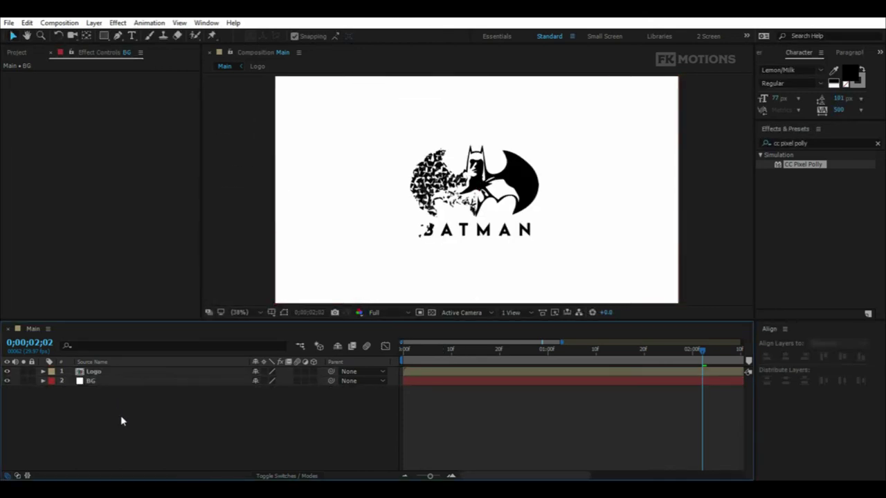
- Set a starting Scale keyframe of 100% on the Logo layer at 0;00;01;00
{"action": "left_click_drag", "start_coordinate": [429, 477], "coordinate": [413, 477]}
{"action": "mouse_move", "coordinate": [473, 354]}
{"action": "left_mouse_down"}
{"action": "mouse_move", "coordinate": [455, 353]}
{"action": "mouse_move", "coordinate": [471, 352]}
{"action": "left_mouse_up"}
{"action": "left_click", "coordinate": [136, 371]}
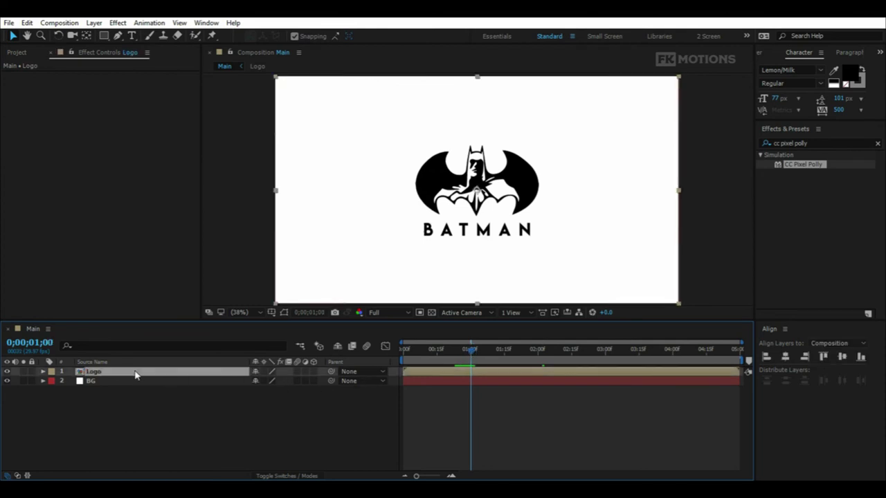
{"action": "key", "text": "s"}
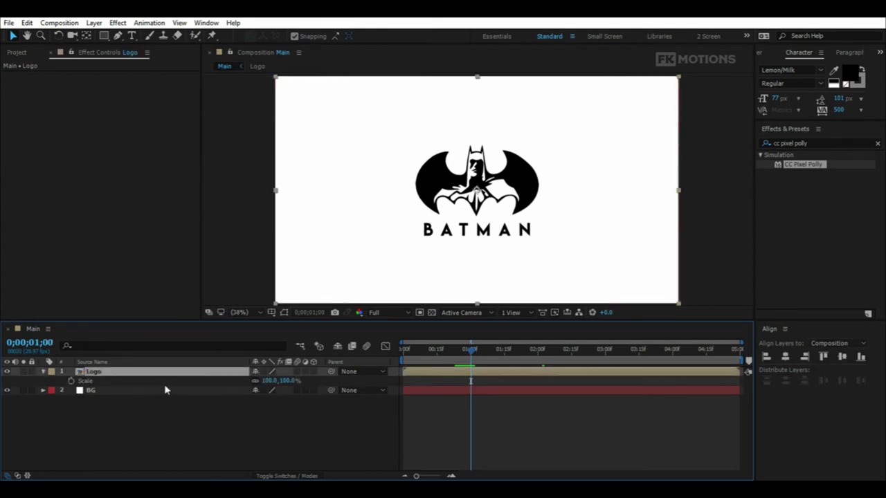
{"action": "left_click", "coordinate": [71, 381]}
- Set the Logo layer's Scale to 95% at the end of the composition, 0;00;04;29
{"action": "left_click_drag", "start_coordinate": [490, 351], "coordinate": [758, 334]}
{"action": "left_click", "coordinate": [269, 380]}
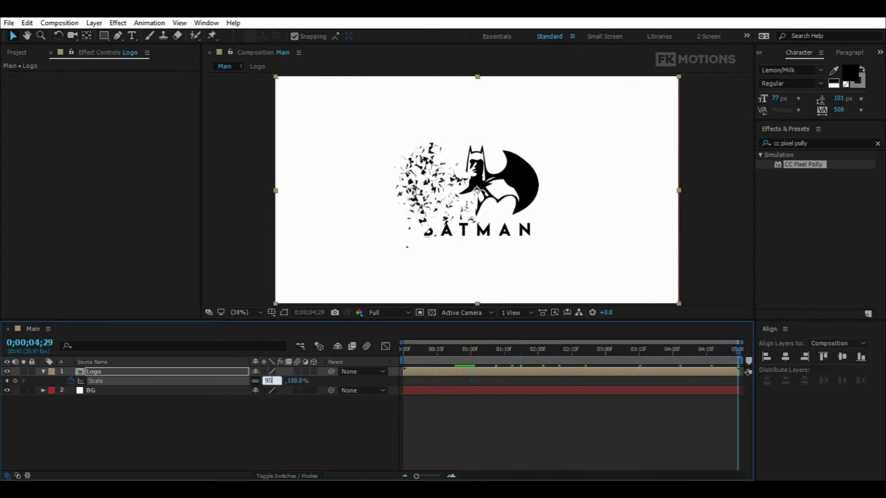
{"action": "type", "text": "95"}
{"action": "key", "text": "Return"}
{"action": "left_click", "coordinate": [273, 413]}
- Apply Easy Ease to both Scale keyframes of the Logo layer
{"action": "left_click", "coordinate": [143, 381]}
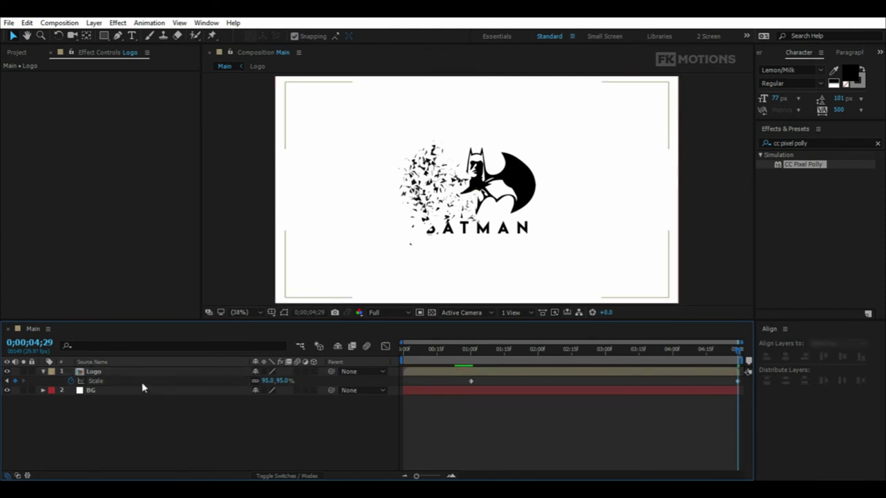
{"action": "right_click", "coordinate": [469, 381]}
{"action": "mouse_move", "coordinate": [491, 374]}
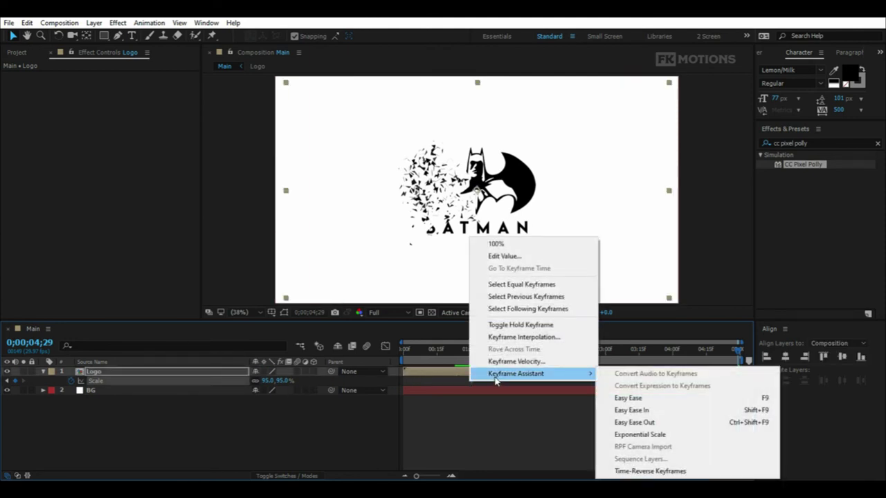
{"action": "left_click", "coordinate": [661, 404]}
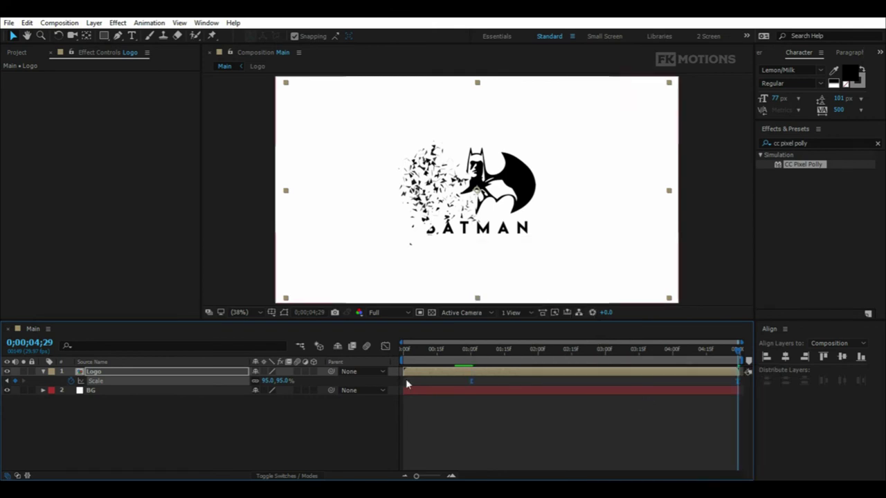
{"action": "left_click", "coordinate": [214, 425]}
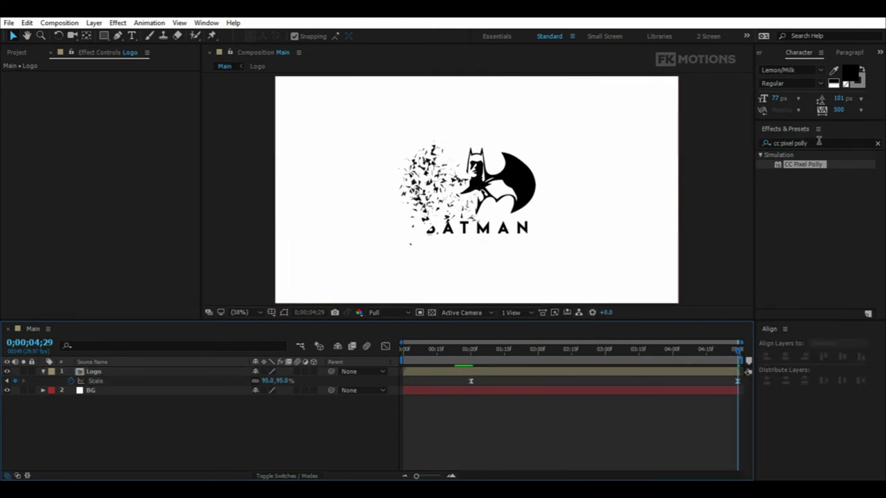
- Find the Invert effect and apply it to the Logo layer
{"action": "left_click_drag", "start_coordinate": [818, 142], "coordinate": [752, 143]}
{"action": "type", "text": "invert"}
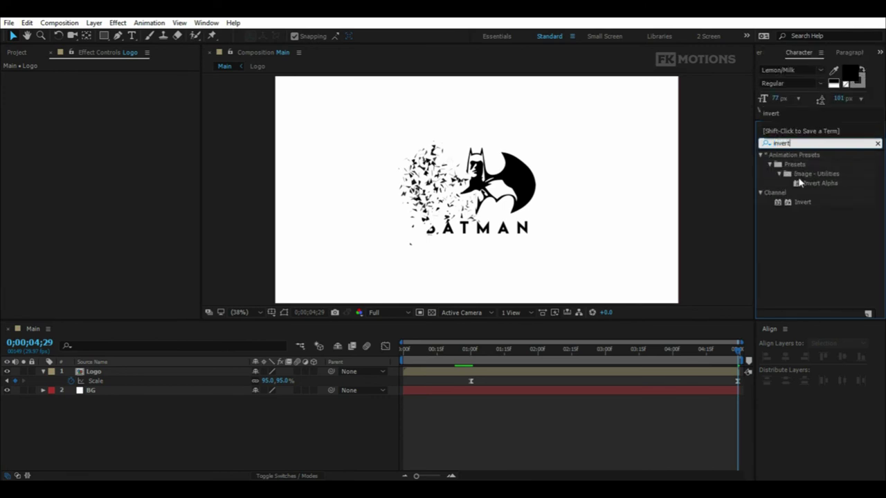
{"action": "left_click", "coordinate": [804, 202]}
{"action": "left_click_drag", "start_coordinate": [804, 205], "coordinate": [143, 374]}
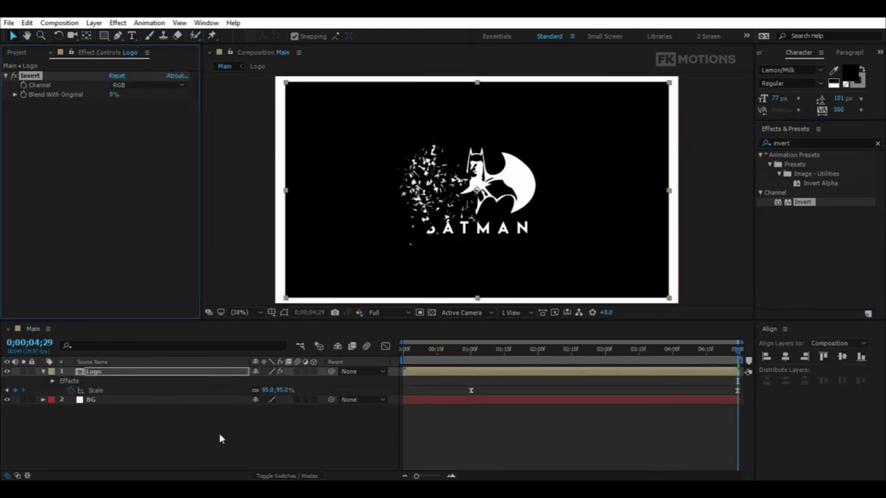
- Keyframe Invert's Blend With Original at 0% at 0;00;01;00 and reveal the Logo layer's keyframed properties
{"action": "left_click_drag", "start_coordinate": [484, 353], "coordinate": [473, 355]}
{"action": "left_click", "coordinate": [271, 436]}
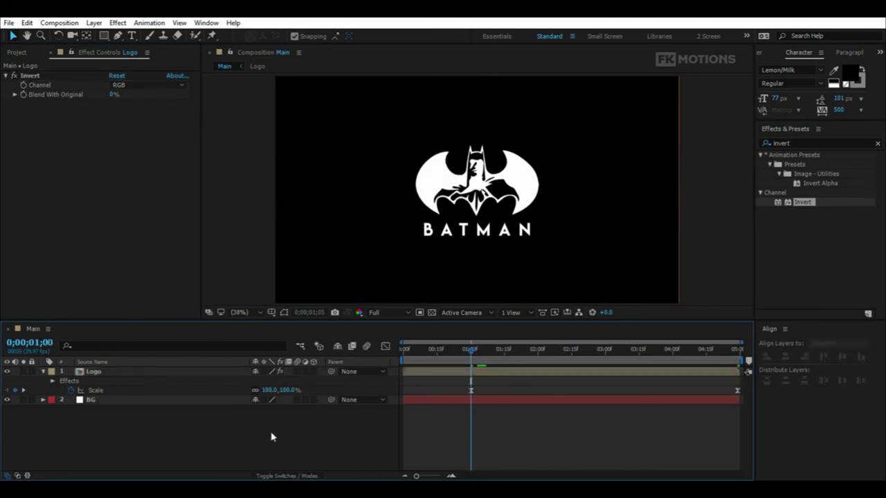
{"action": "left_click", "coordinate": [24, 95]}
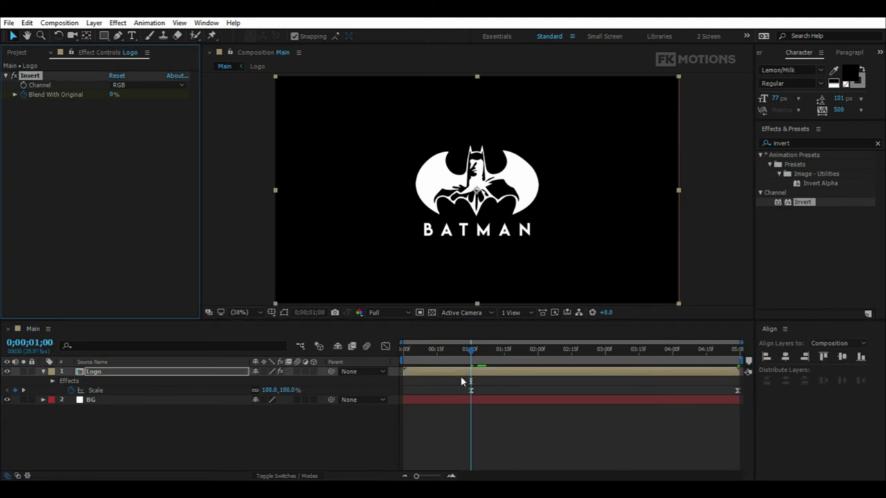
{"action": "left_click", "coordinate": [149, 372]}
{"action": "key", "text": "u"}
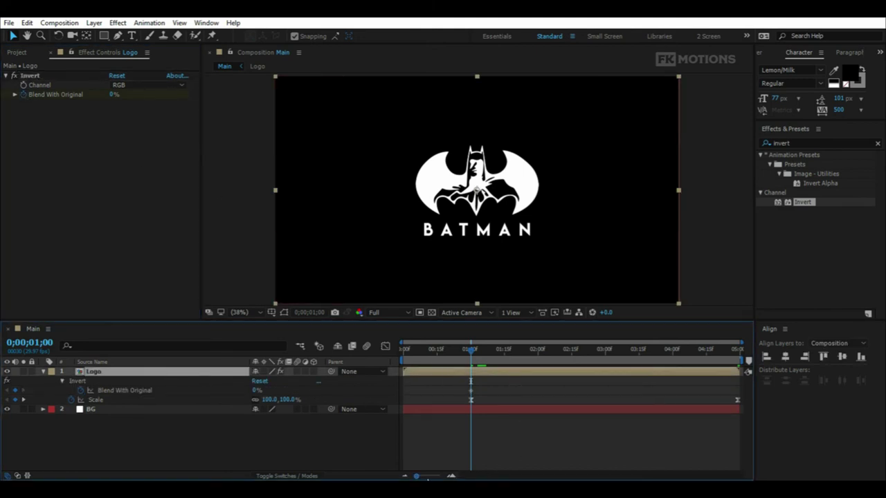
- Set Invert's Blend With Original to 100% one frame further on, at 0;00;01;01
{"action": "left_click_drag", "start_coordinate": [420, 477], "coordinate": [431, 477]}
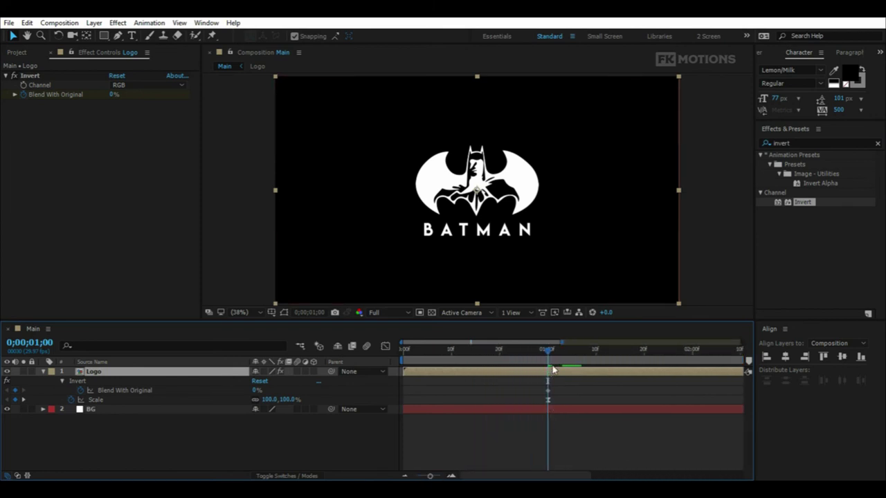
{"action": "key", "text": "Page_Down"}
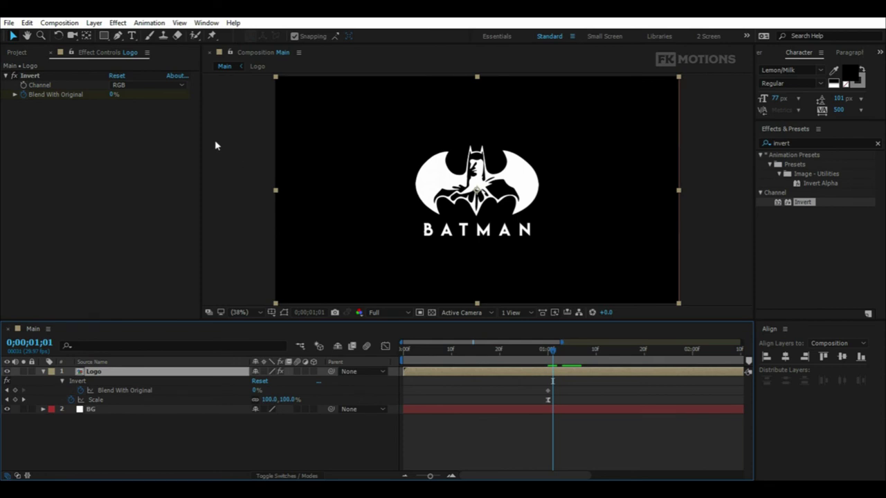
{"action": "left_click", "coordinate": [113, 94]}
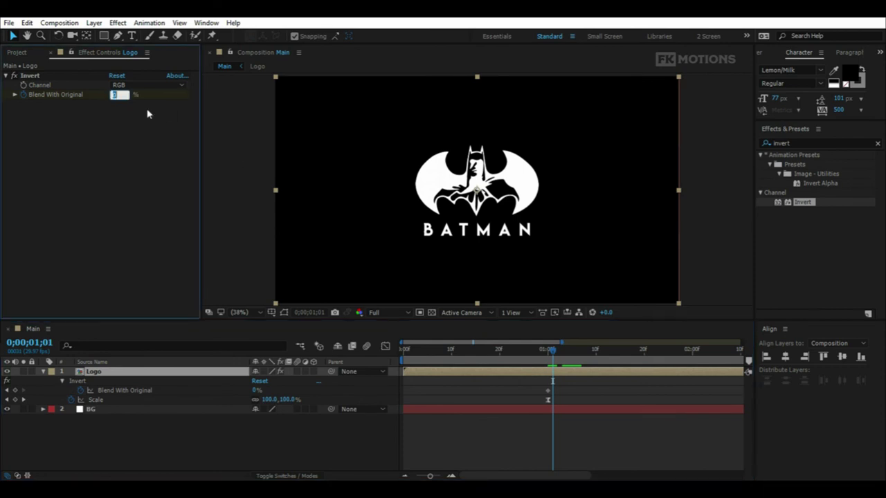
{"action": "key", "text": "Return"}
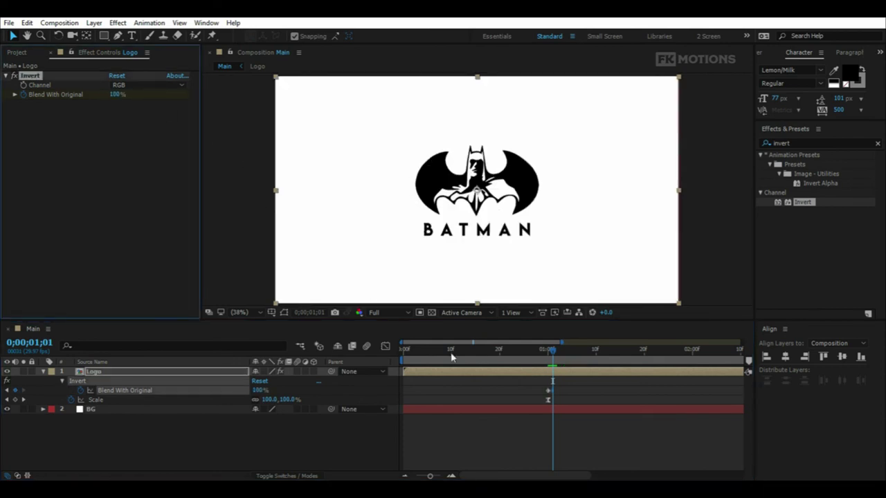
{"action": "left_click_drag", "start_coordinate": [431, 477], "coordinate": [407, 477]}
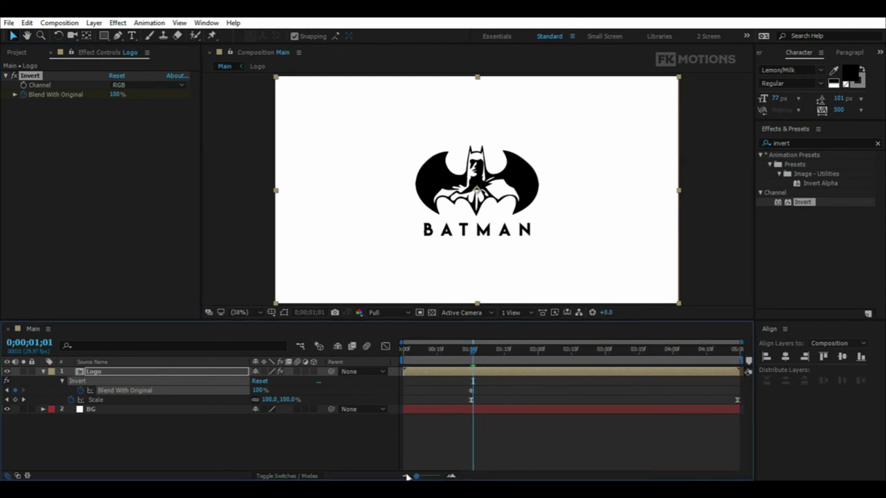
- Preview the animation from the start and scrub from one to two seconds to check the inversion and shatter
{"action": "key", "text": "space"}
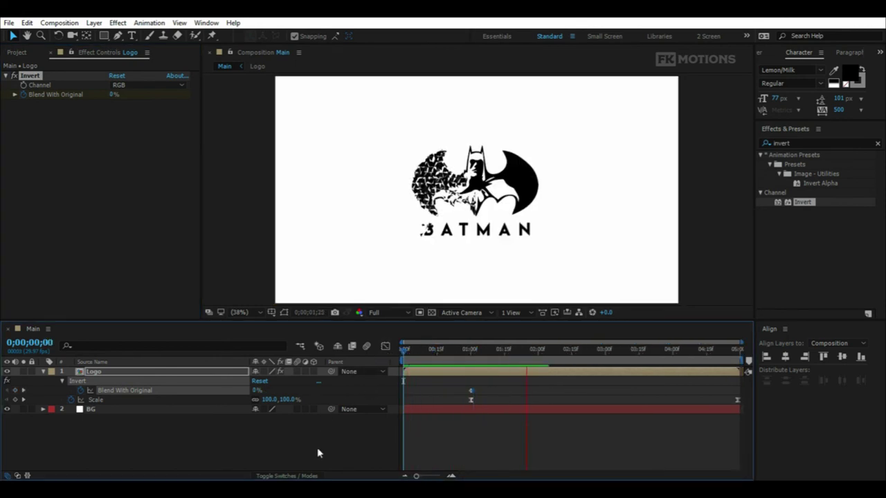
{"action": "left_click", "coordinate": [470, 352]}
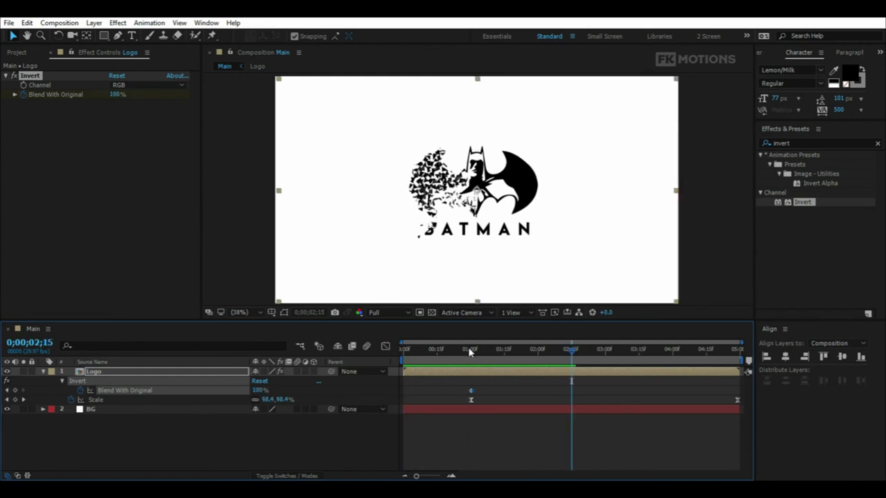
{"action": "left_click_drag", "start_coordinate": [469, 353], "coordinate": [535, 352]}
{"action": "left_click", "coordinate": [178, 456]}
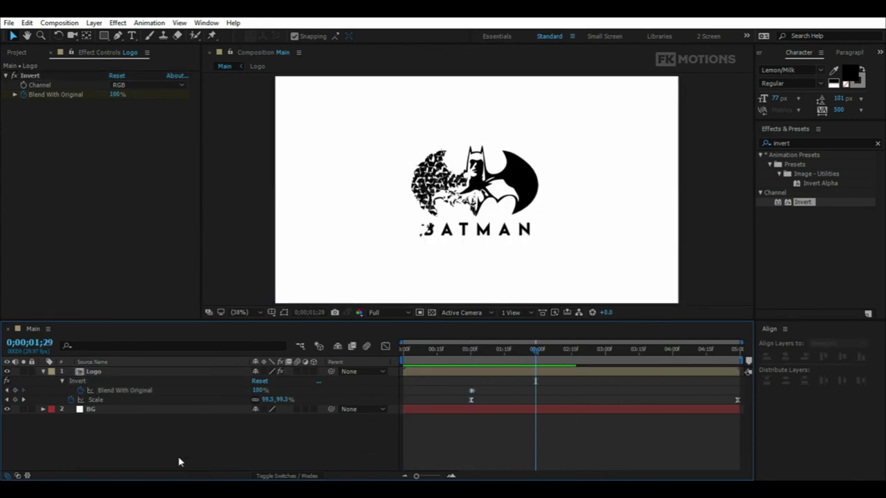
{"action": "left_click", "coordinate": [42, 372]}
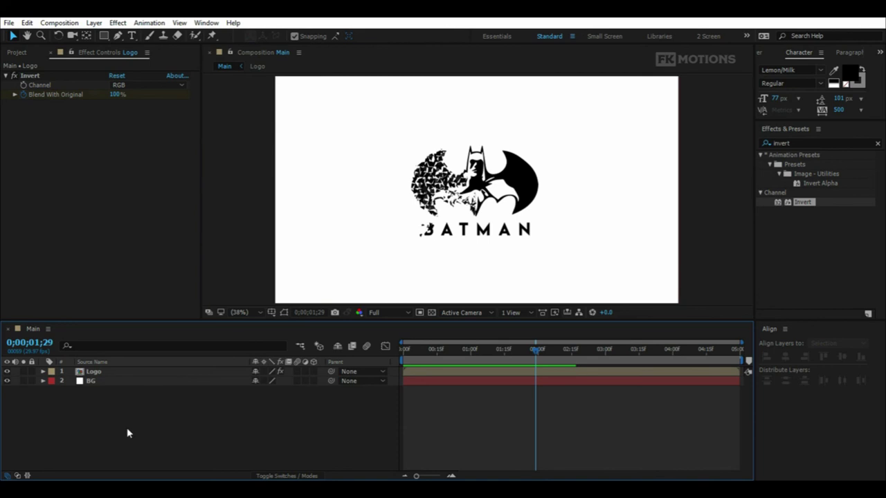
{"action": "right_click", "coordinate": [127, 433]}
{"action": "mouse_move", "coordinate": [186, 324]}
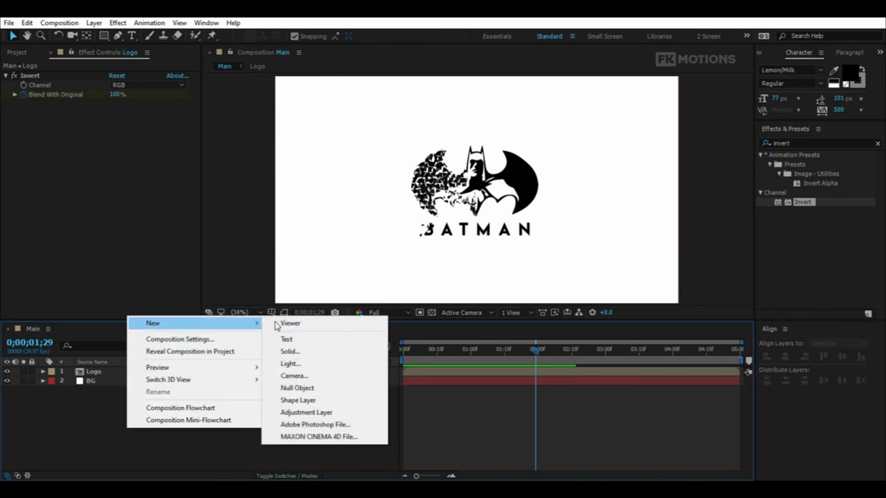
{"action": "left_click", "coordinate": [332, 351]}
{"action": "type", "text": "Mask"}
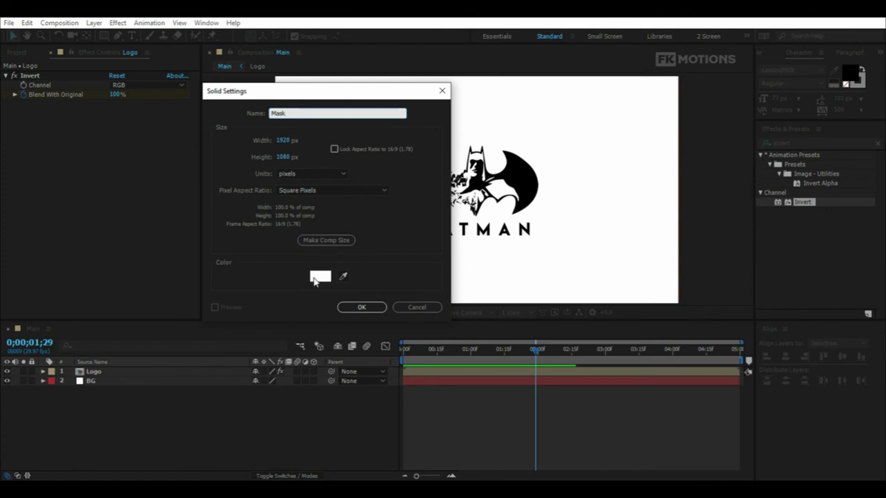
{"action": "left_click", "coordinate": [319, 277]}
{"action": "left_click_drag", "start_coordinate": [409, 281], "coordinate": [361, 339]}
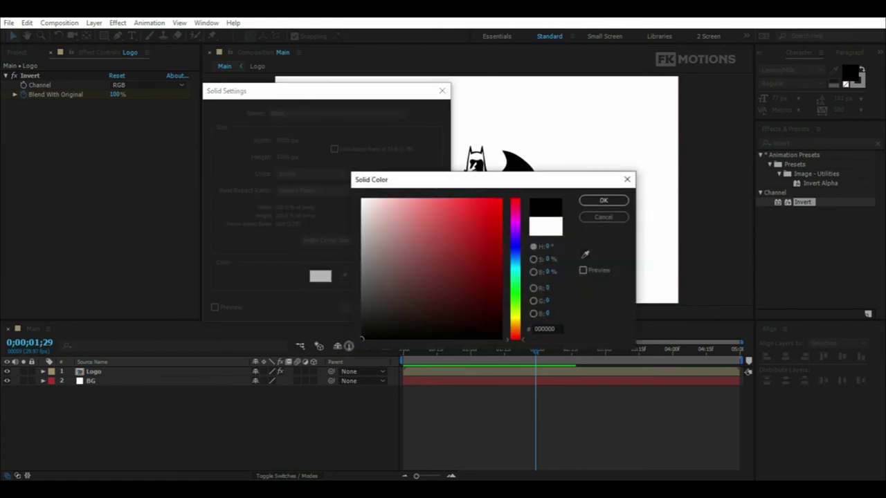
{"action": "left_click", "coordinate": [604, 200]}
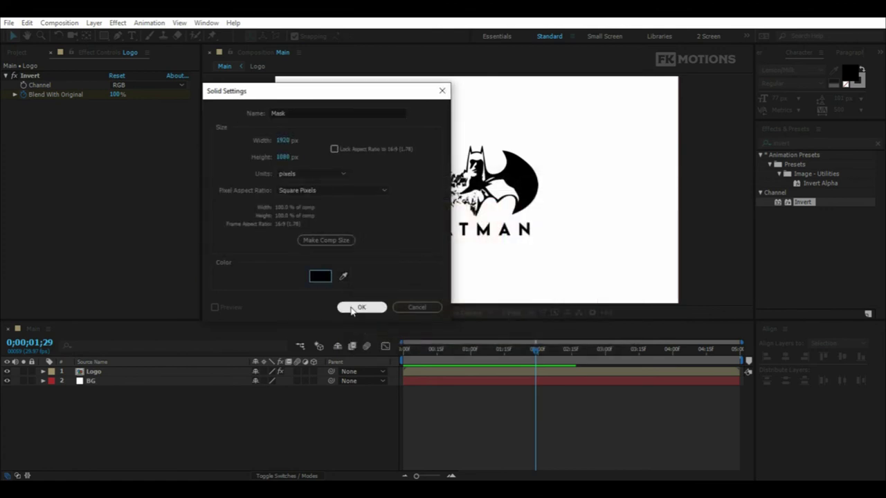
{"action": "left_click", "coordinate": [356, 308]}
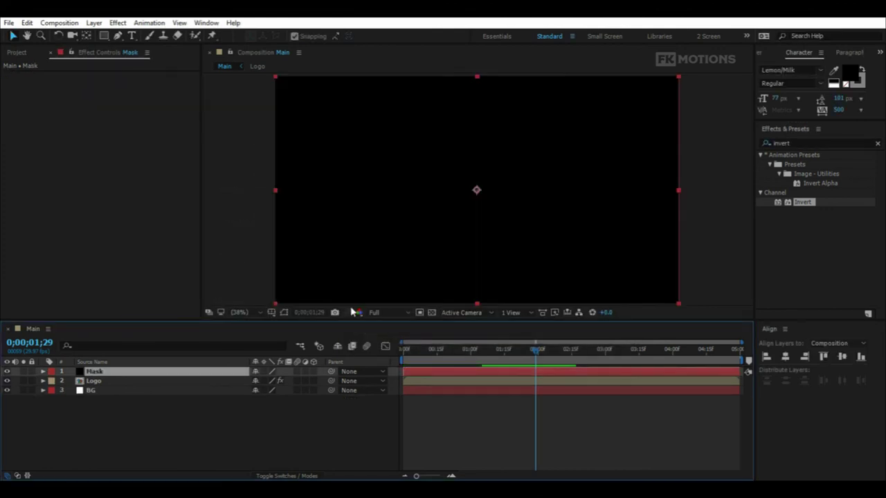
- Add a full-frame rectangular mask to the Mask solid, show its outline and activate its transform box
{"action": "double_click", "coordinate": [104, 36]}
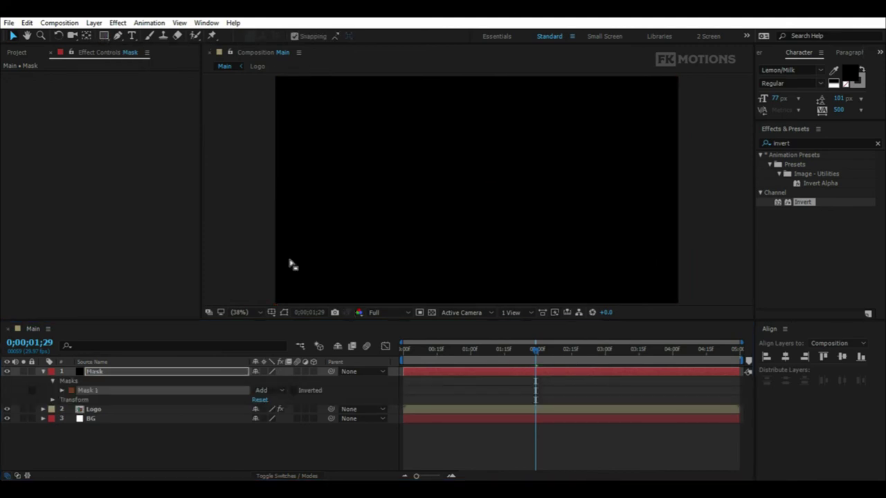
{"action": "left_click", "coordinate": [286, 312]}
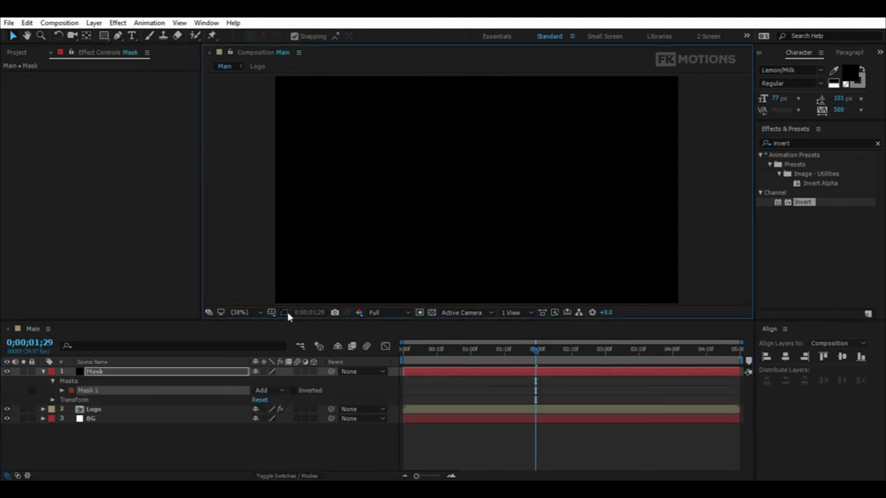
{"action": "double_click", "coordinate": [449, 78]}
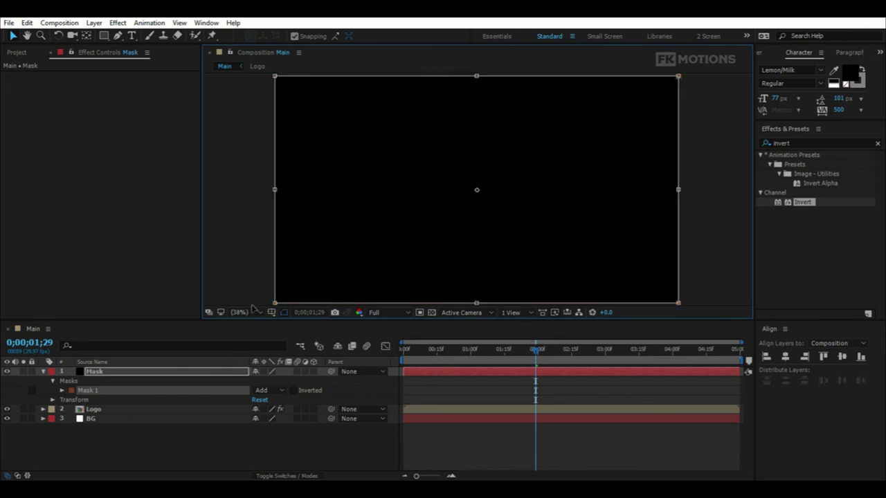
- Display the Title/Action Safe guides, shrink the mask vertically from both edges to the title-safe lines and set its mode to Subtract
{"action": "left_click", "coordinate": [272, 312]}
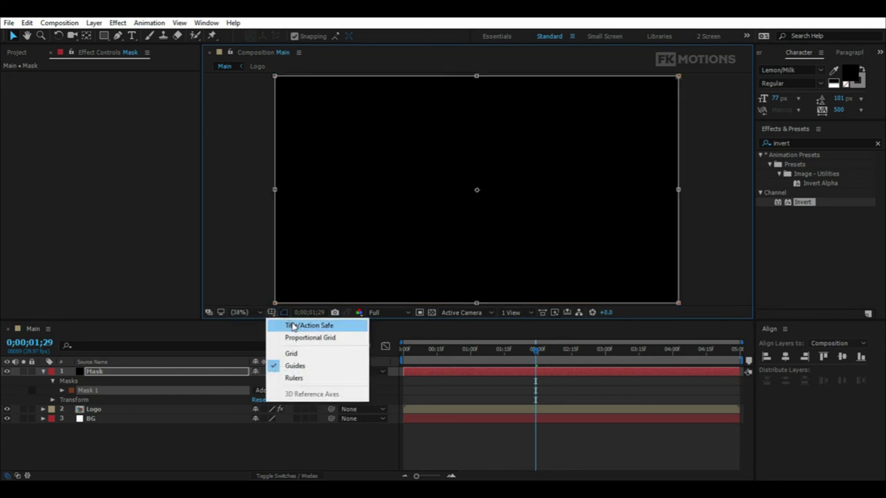
{"action": "left_click", "coordinate": [294, 326]}
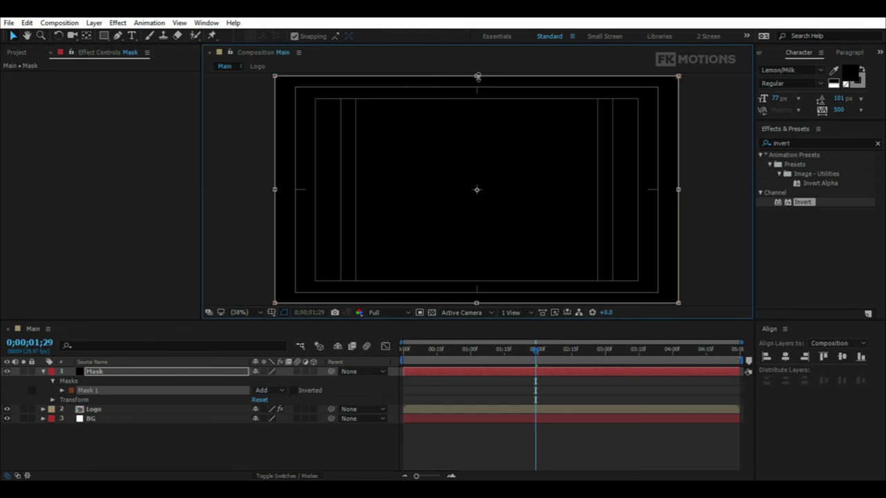
{"action": "left_click_drag", "start_coordinate": [478, 86], "coordinate": [480, 102]}
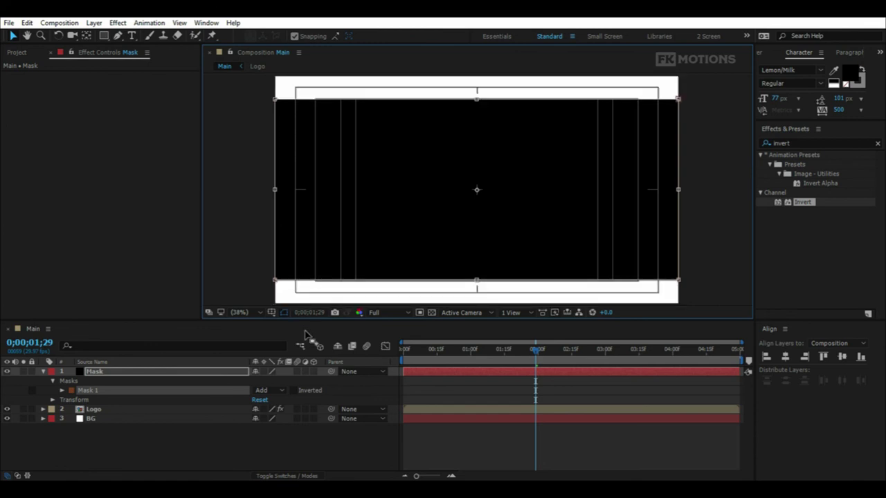
{"action": "left_click", "coordinate": [283, 391]}
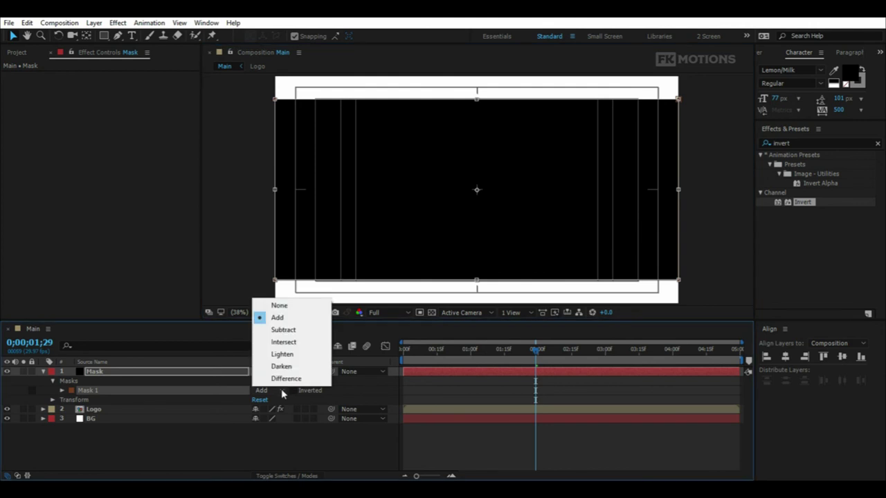
{"action": "left_click", "coordinate": [295, 330]}
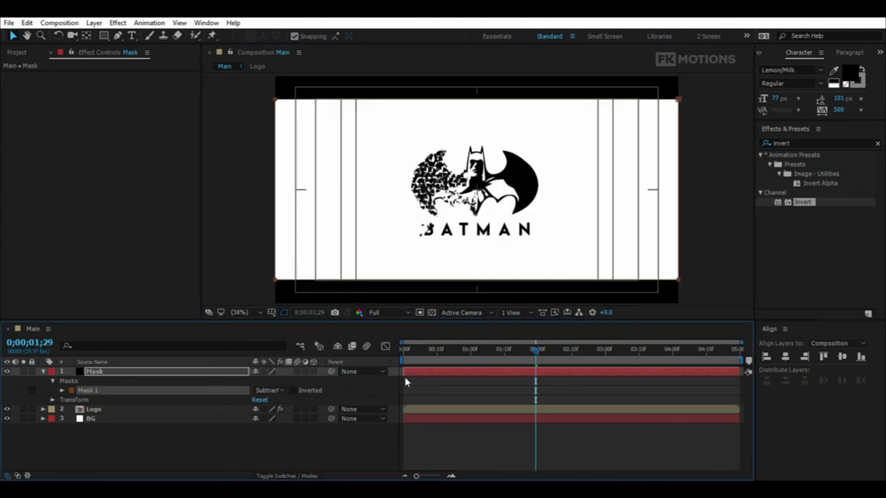
- Trim the start of the Mask layer to 0;00;01;29 and preview the animation from the beginning
{"action": "left_click_drag", "start_coordinate": [406, 373], "coordinate": [427, 373]}
{"action": "left_click_drag", "start_coordinate": [525, 374], "coordinate": [384, 358]}
{"action": "key", "text": "space"}
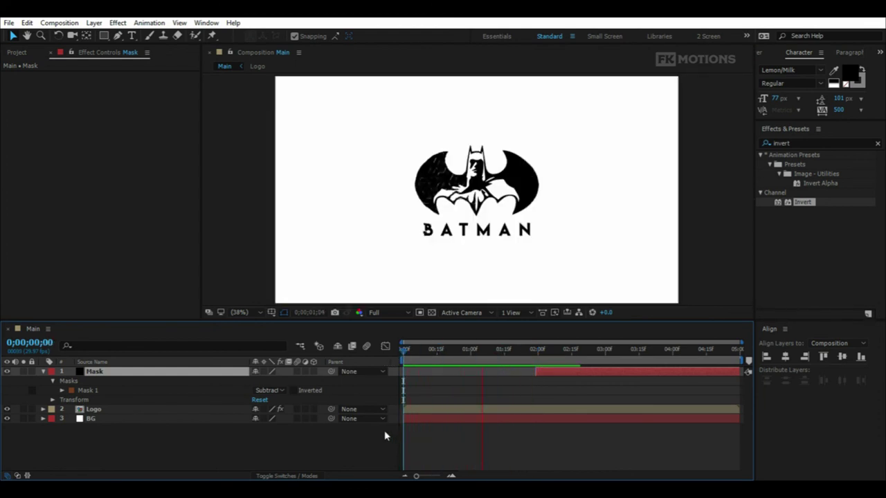
- Trim the start of the Mask layer to 0;00;01;00 and reveal the Logo layer's keyframes to compare the timing
{"action": "left_click_drag", "start_coordinate": [533, 349], "coordinate": [471, 353]}
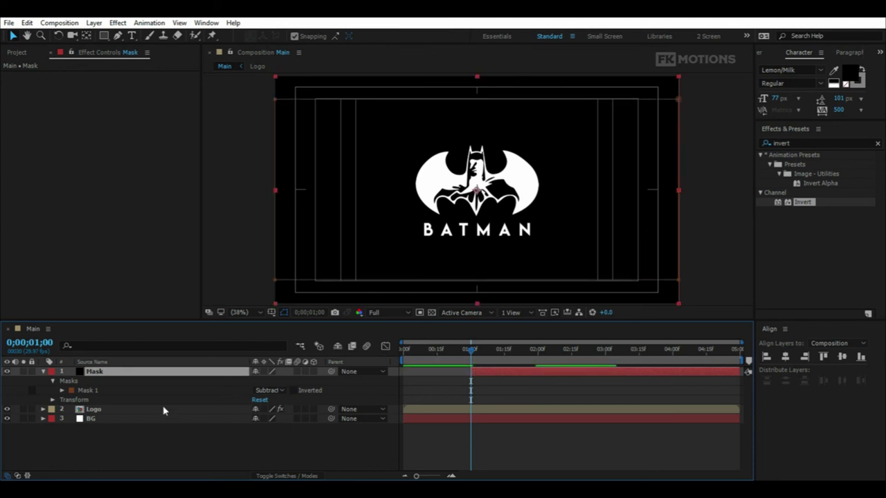
{"action": "left_click", "coordinate": [137, 413]}
{"action": "key", "text": "u"}
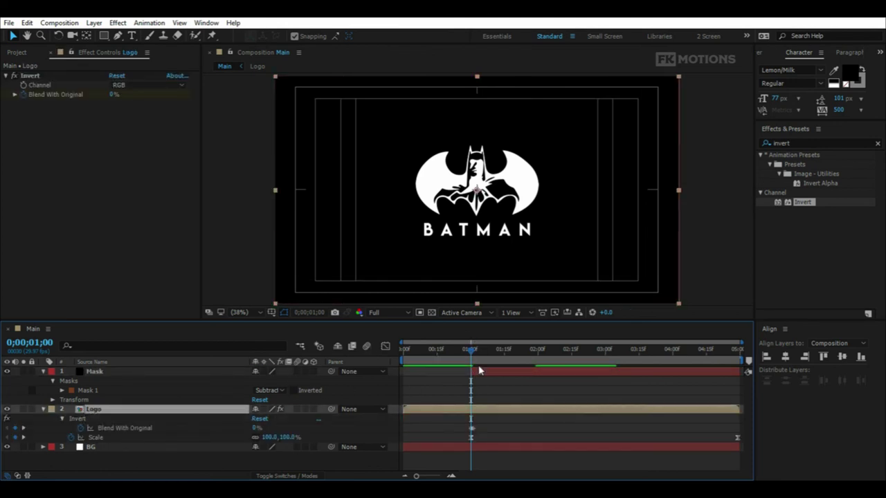
- Hide the mask outlines and the Title/Action Safe guides, and set the composition view to Fit up to 100%
{"action": "left_click", "coordinate": [284, 312]}
{"action": "left_click", "coordinate": [271, 312]}
{"action": "left_click", "coordinate": [286, 325]}
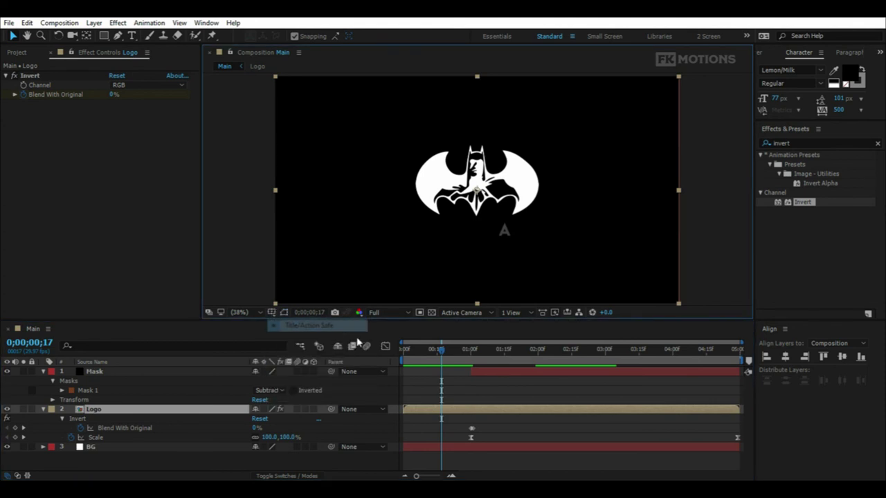
{"action": "left_click_drag", "start_coordinate": [442, 351], "coordinate": [398, 352]}
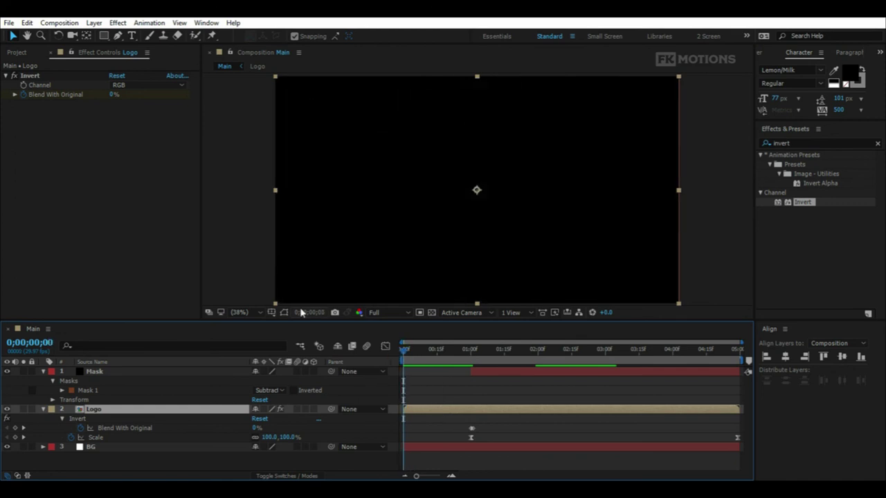
{"action": "left_click", "coordinate": [262, 312]}
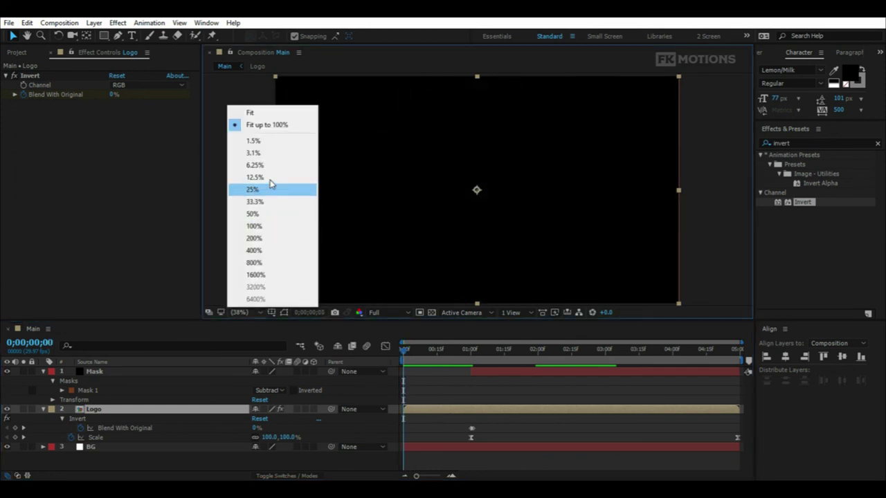
{"action": "left_click", "coordinate": [273, 126]}
- Collapse the Mask and Logo layers, deselect all layers and preview the animation from the start
{"action": "left_click", "coordinate": [43, 371]}
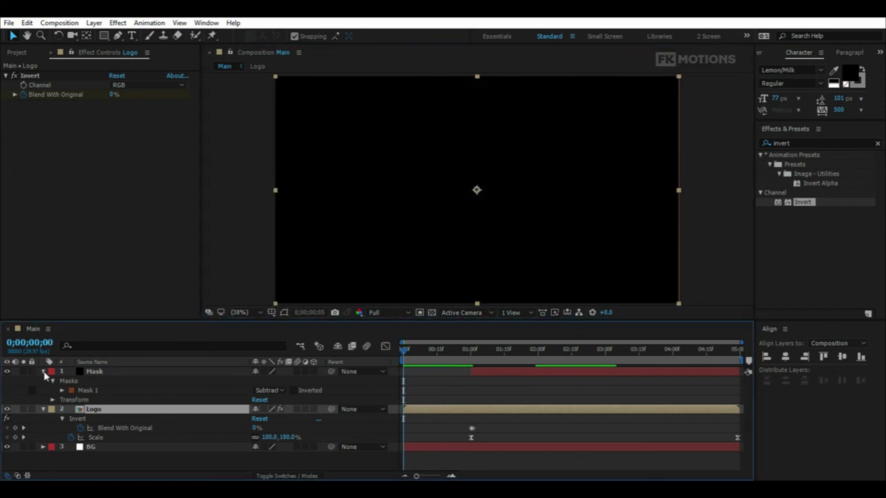
{"action": "left_click", "coordinate": [43, 380]}
{"action": "left_click", "coordinate": [101, 437]}
{"action": "key", "text": "space"}
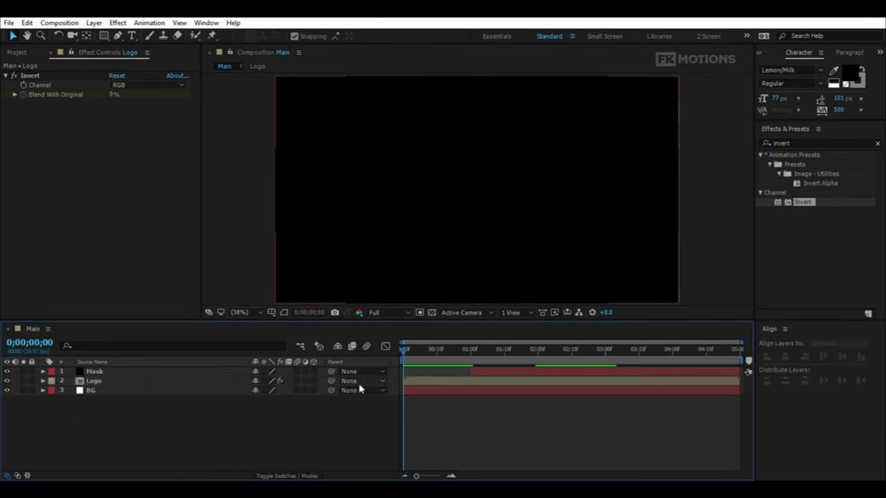